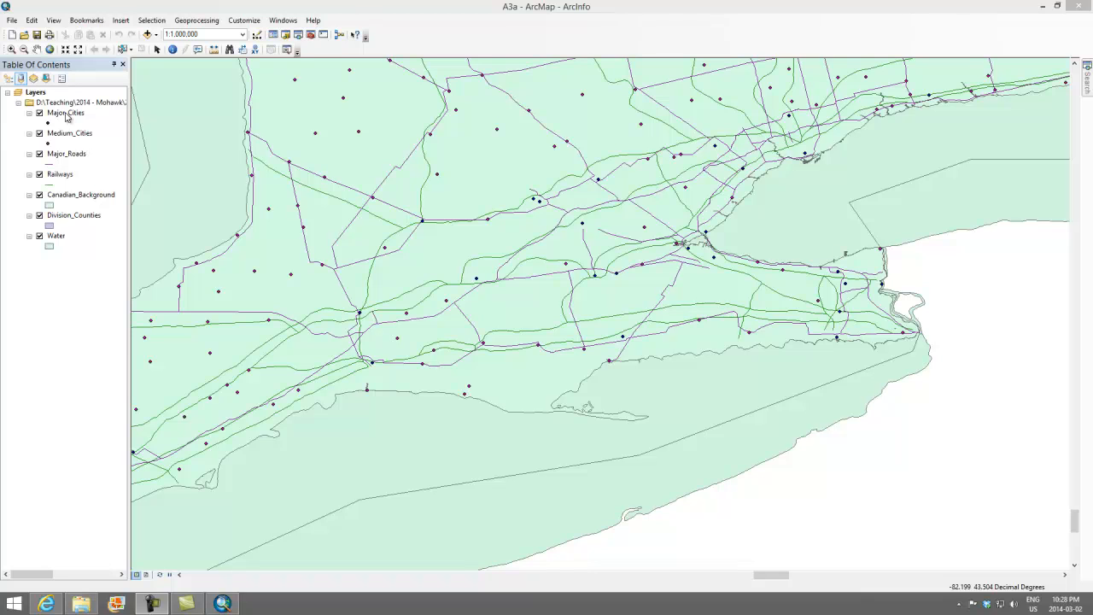
left_click(60, 114)
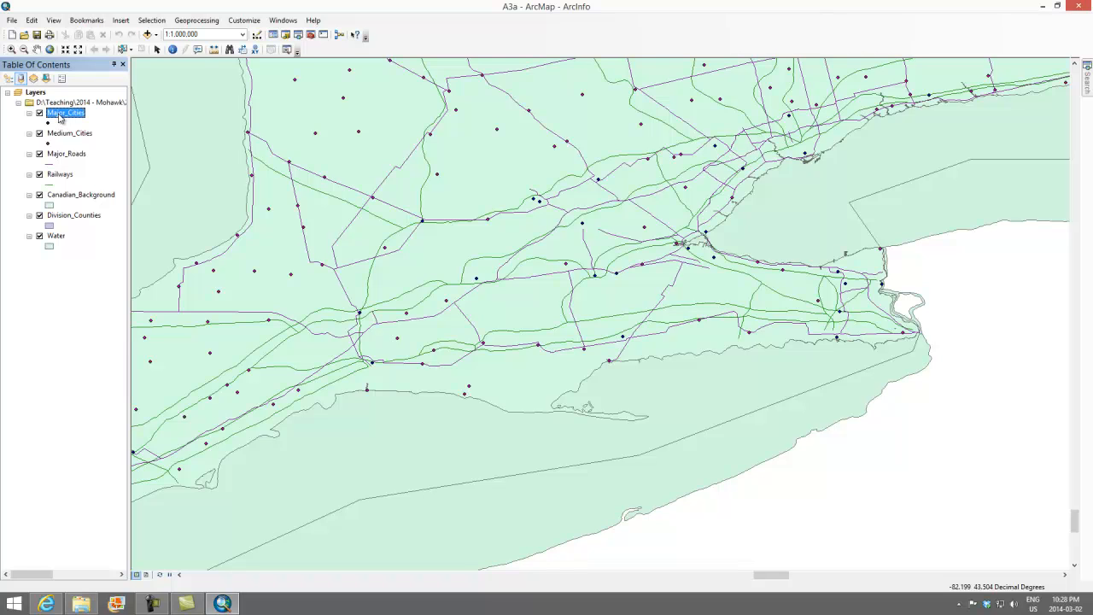
left_click(60, 122)
left_click(61, 116)
double_click(60, 116)
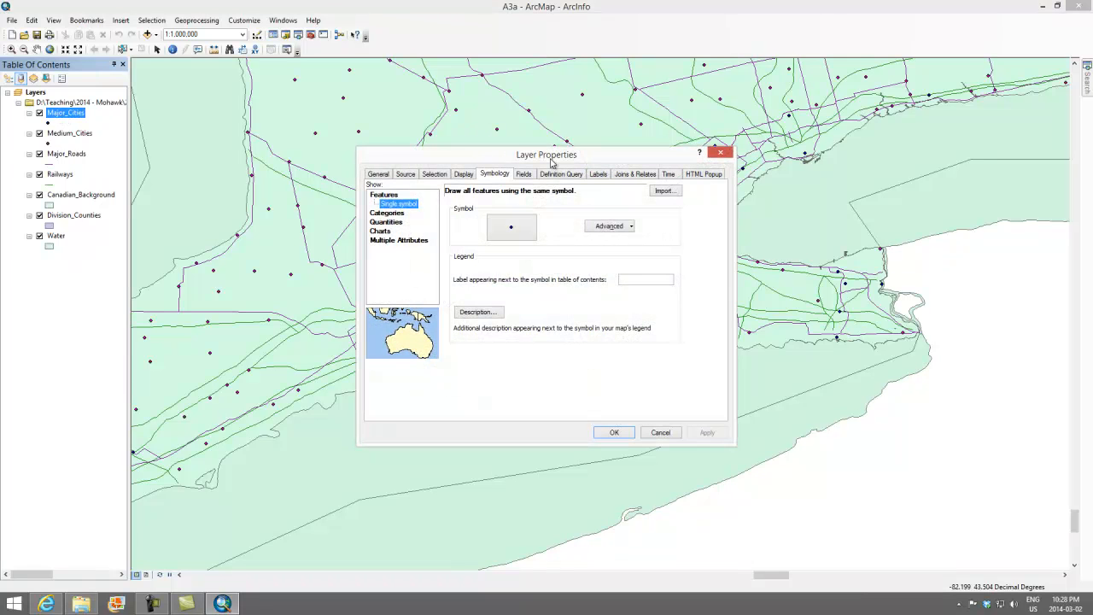
left_click(724, 153)
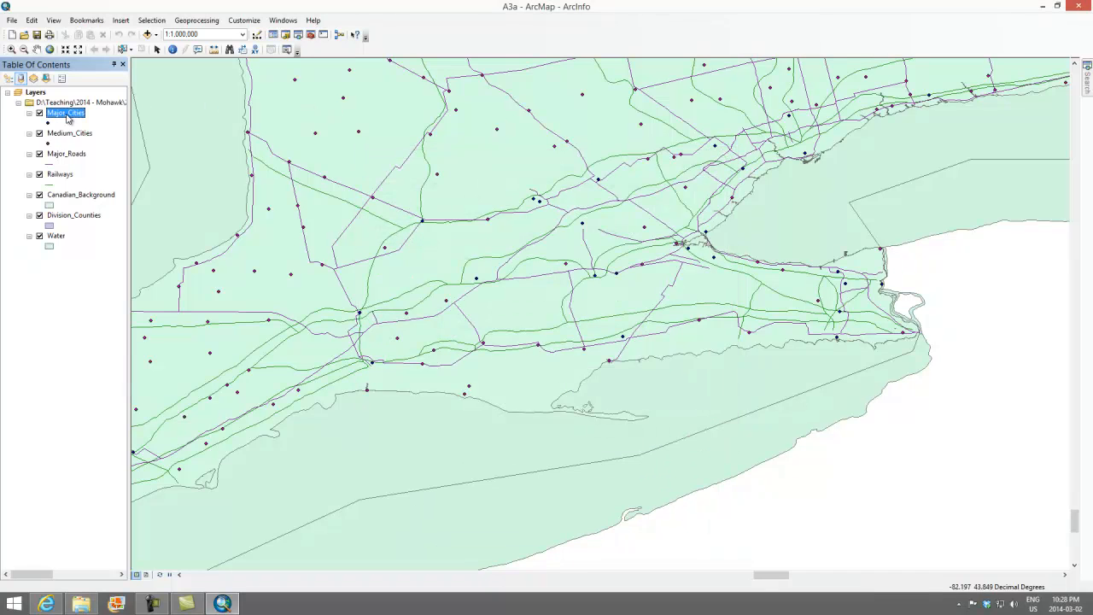
Choose the Triangle 3 marker as the single symbol for the Major_Cities layer.
right_click(68, 118)
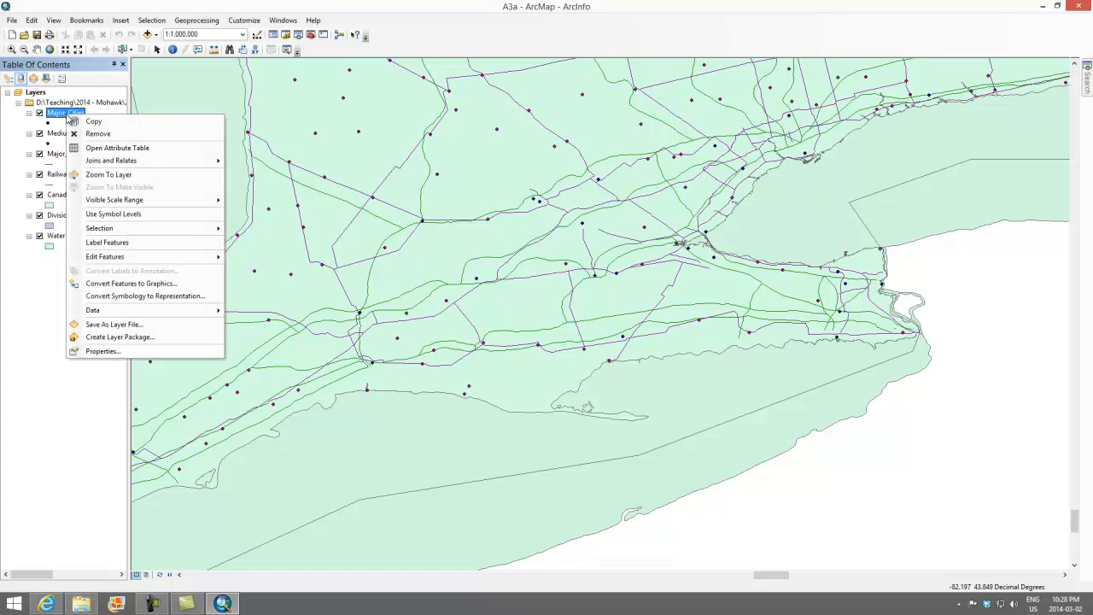
left_click(98, 353)
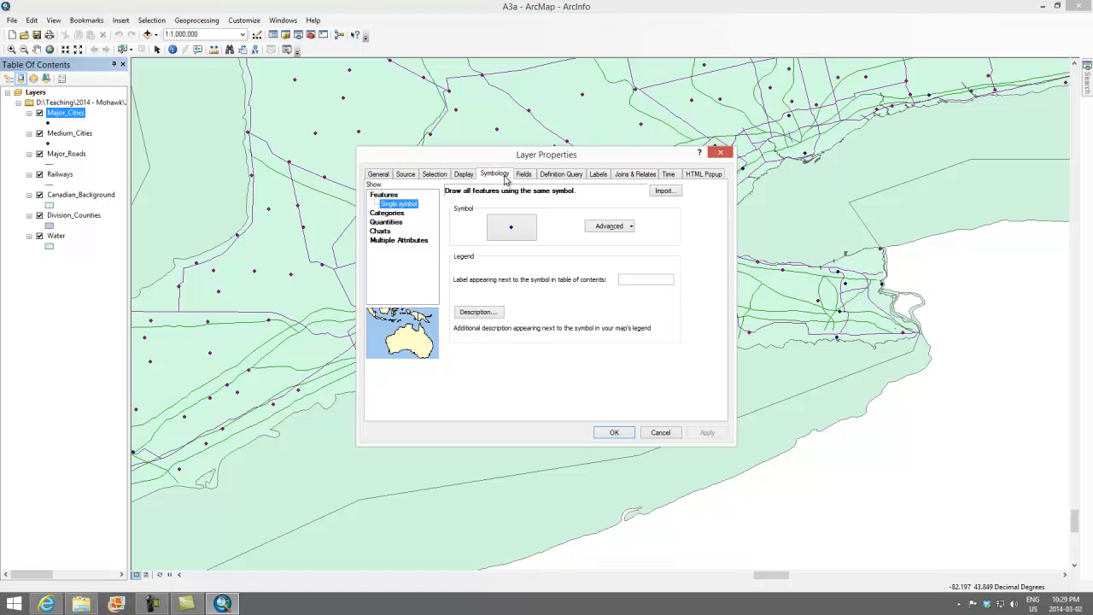
left_click(513, 228)
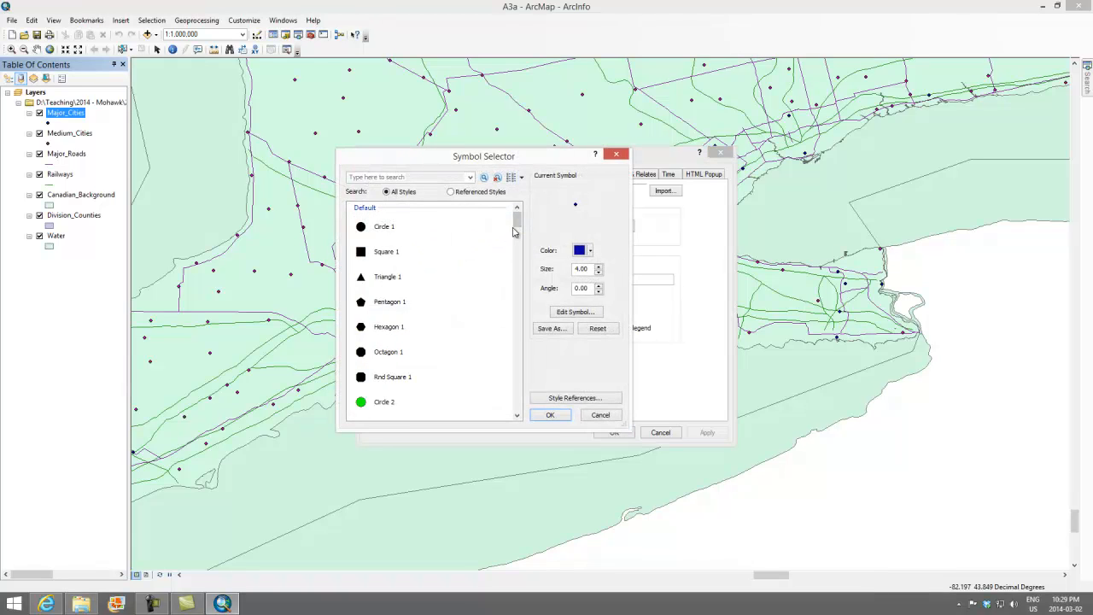
scroll(516, 224, "down", 2)
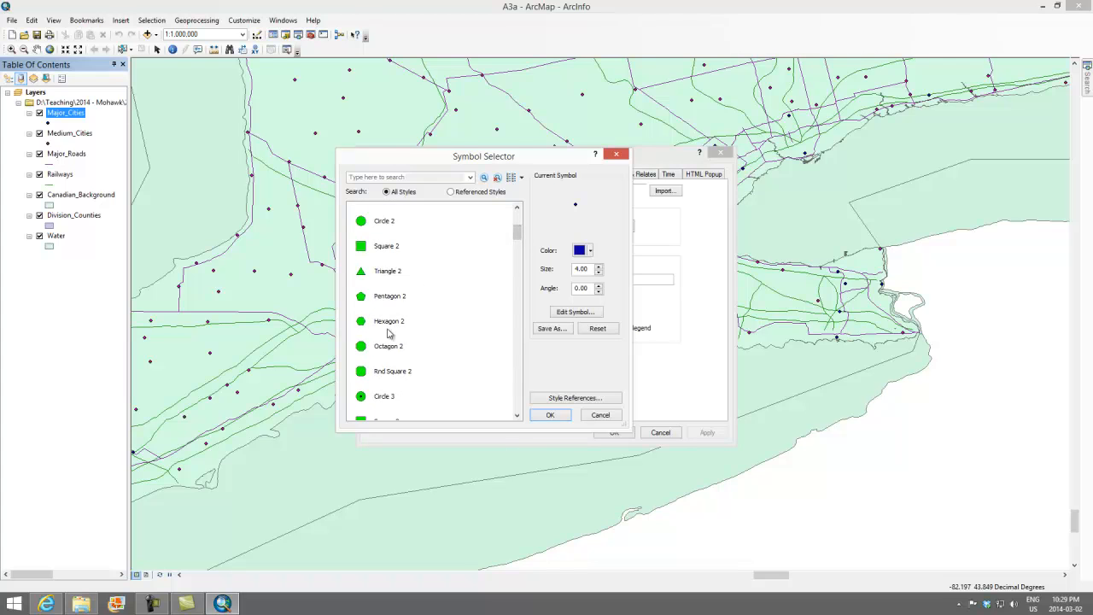
scroll(389, 319, "down", 3)
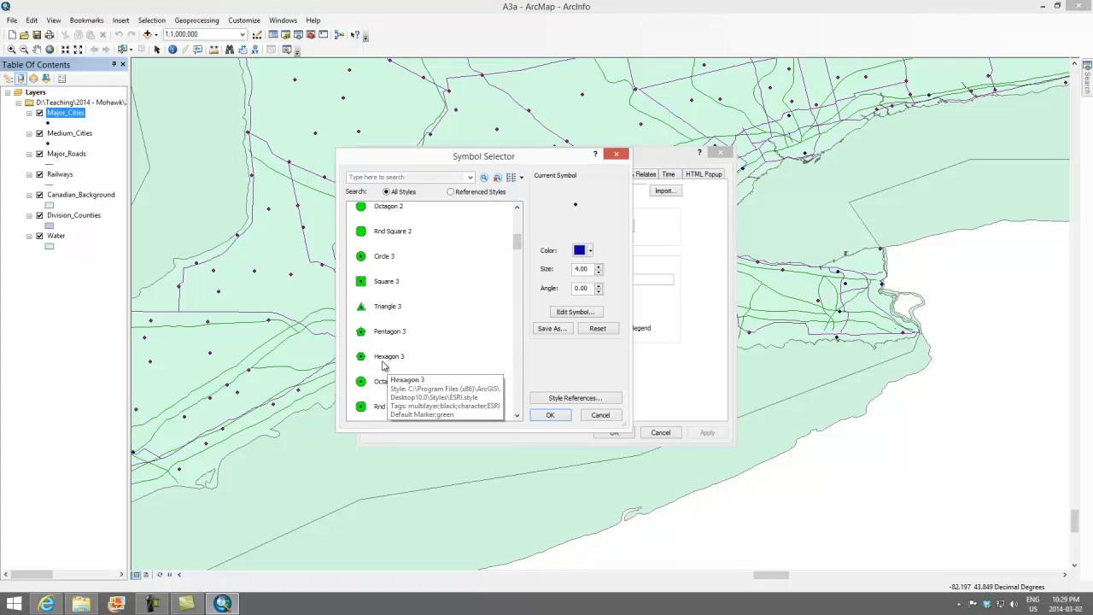
left_click(384, 309)
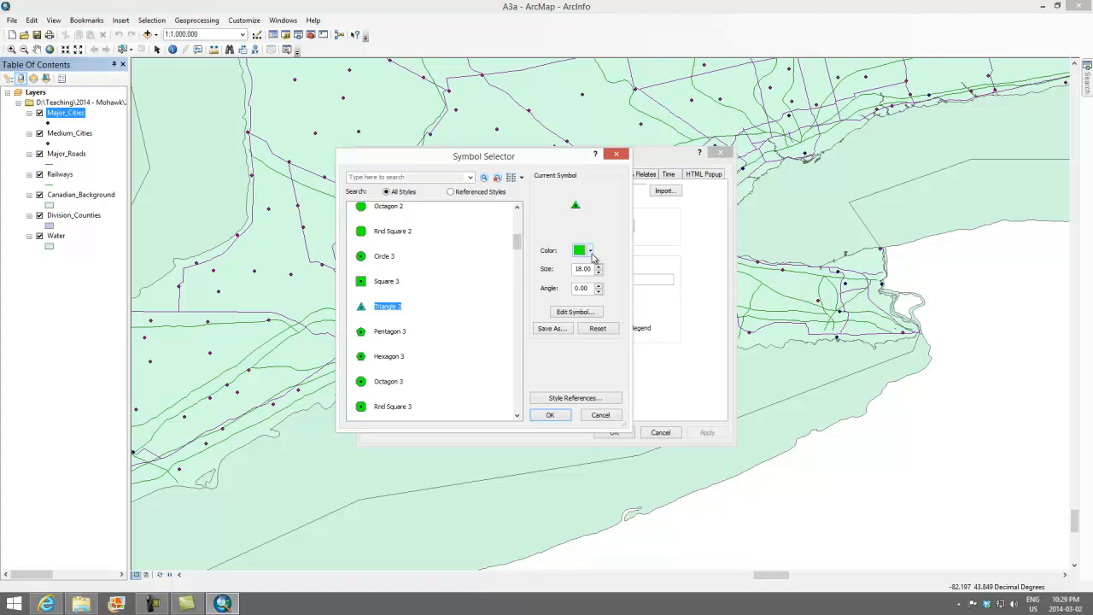
Colour the Major_Cities triangle marker bright orange and apply the symbology to the layer.
left_click(591, 253)
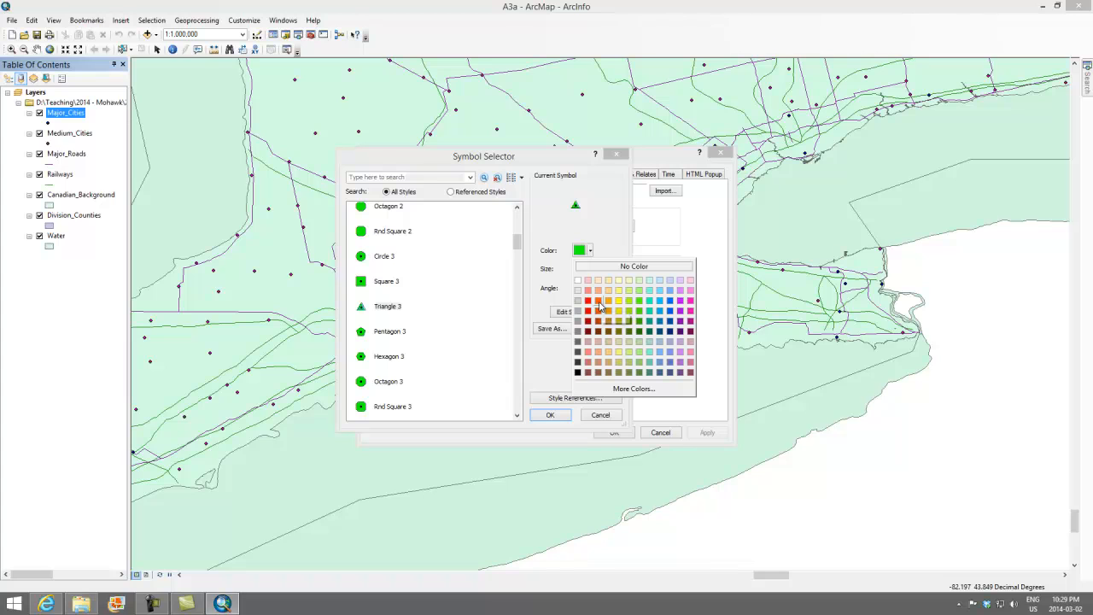
left_click(600, 305)
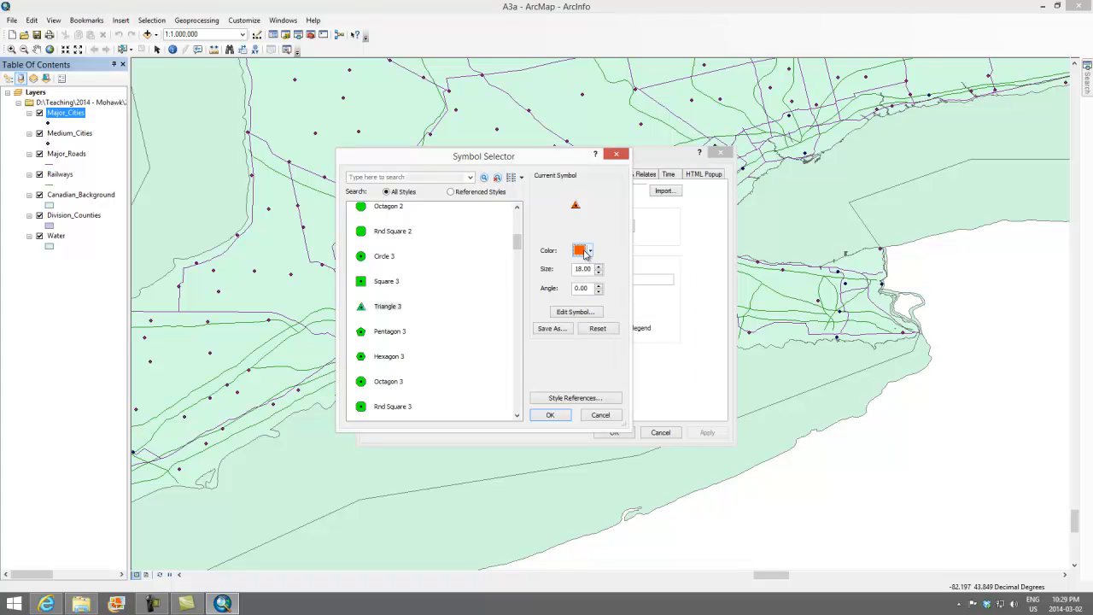
left_click(551, 416)
left_click(718, 438)
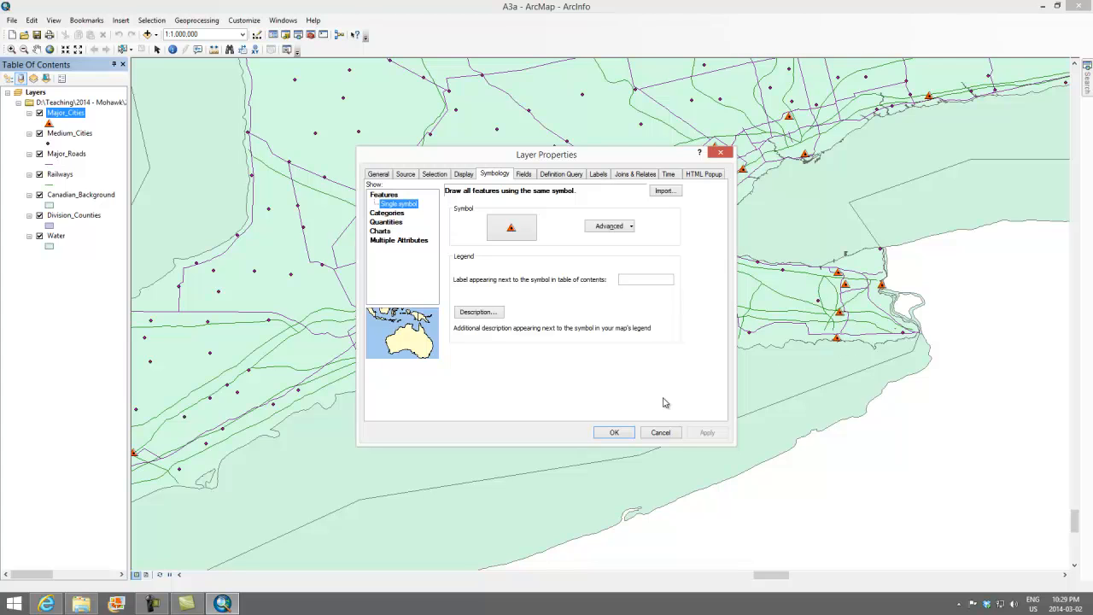
left_click(622, 437)
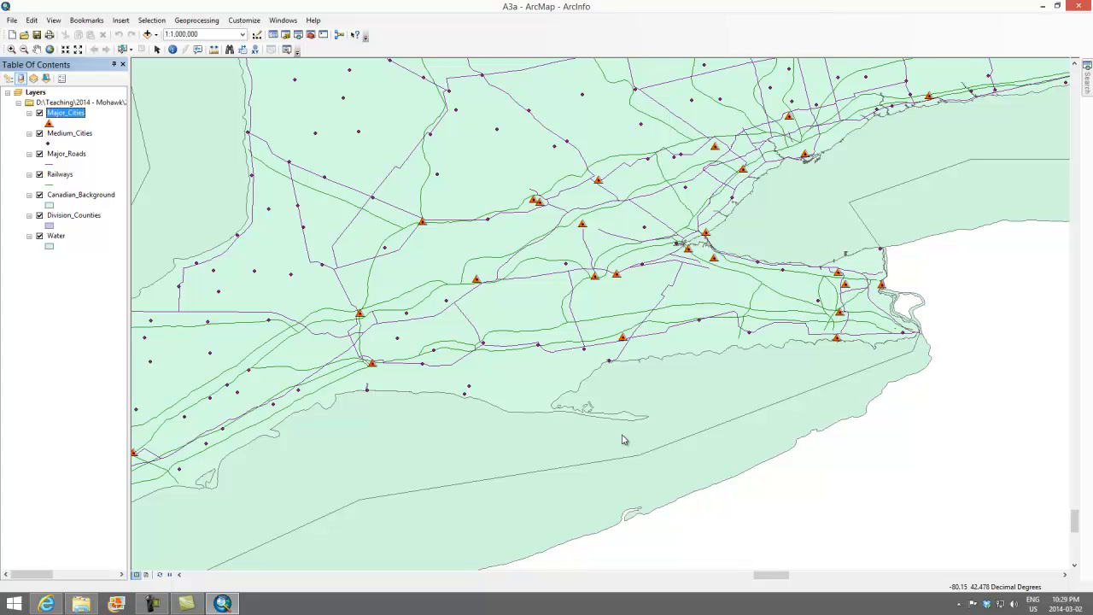
Change the Medium_Cities point symbol's colour to bright orange and apply it to the layer.
left_click(71, 135, "ctrl")
left_click(71, 135)
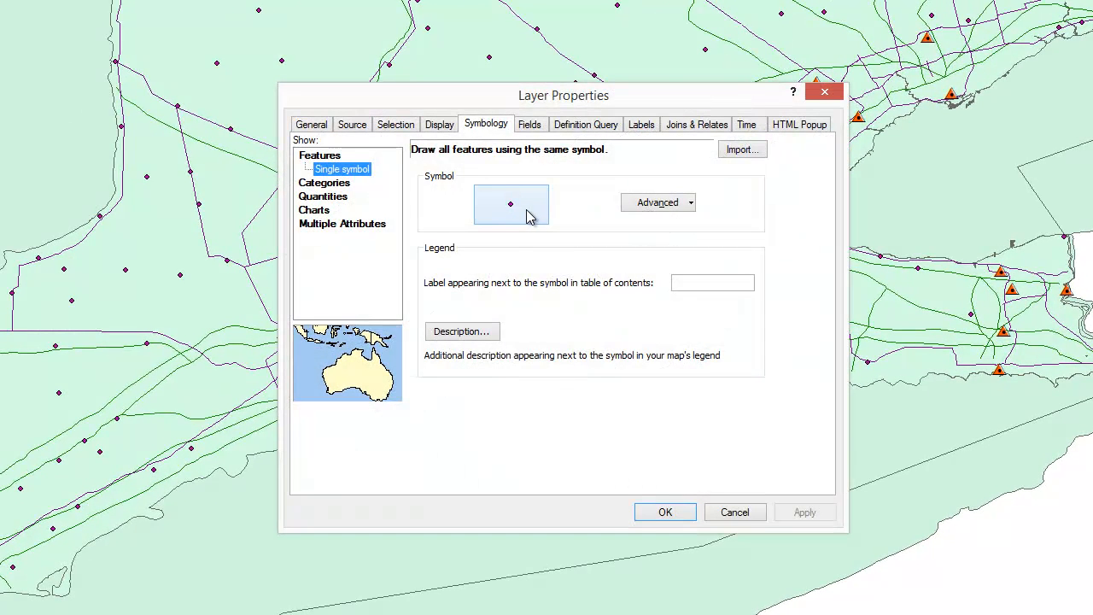
left_click(525, 216)
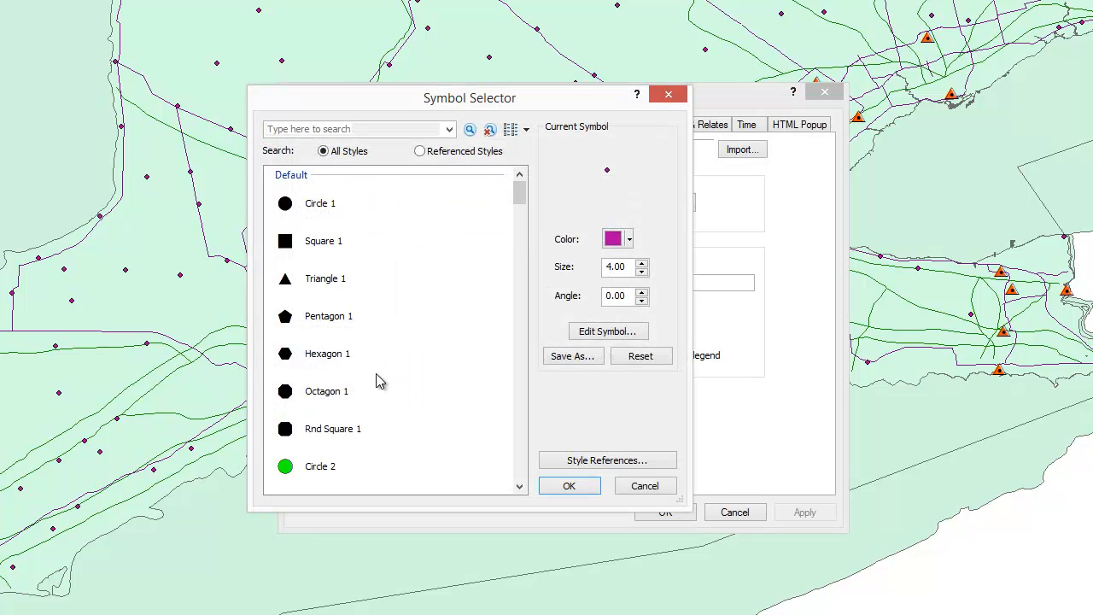
left_click(631, 241)
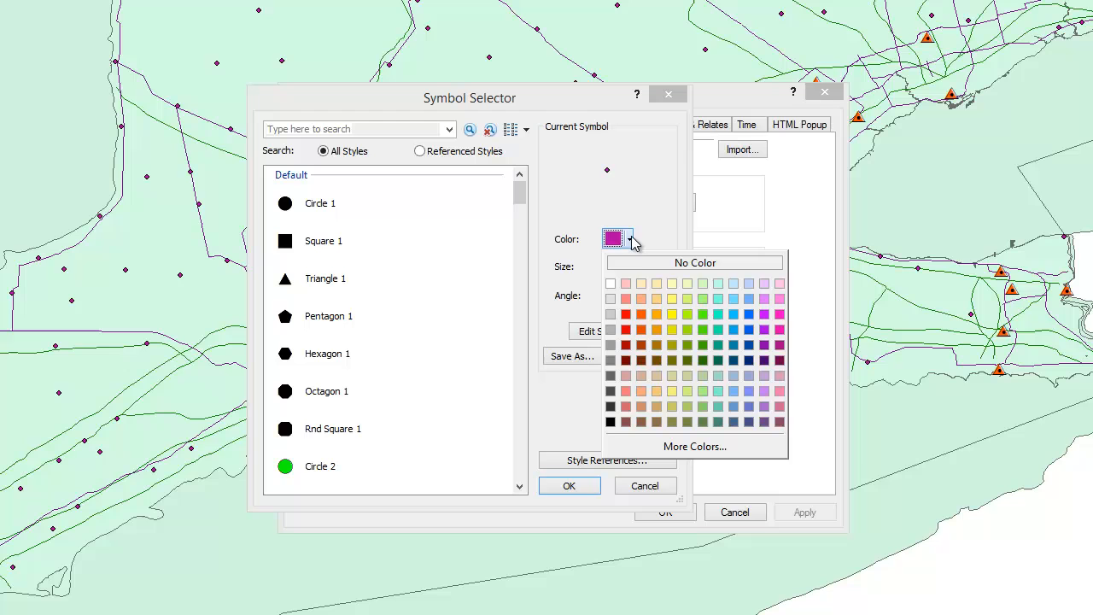
left_click(642, 312)
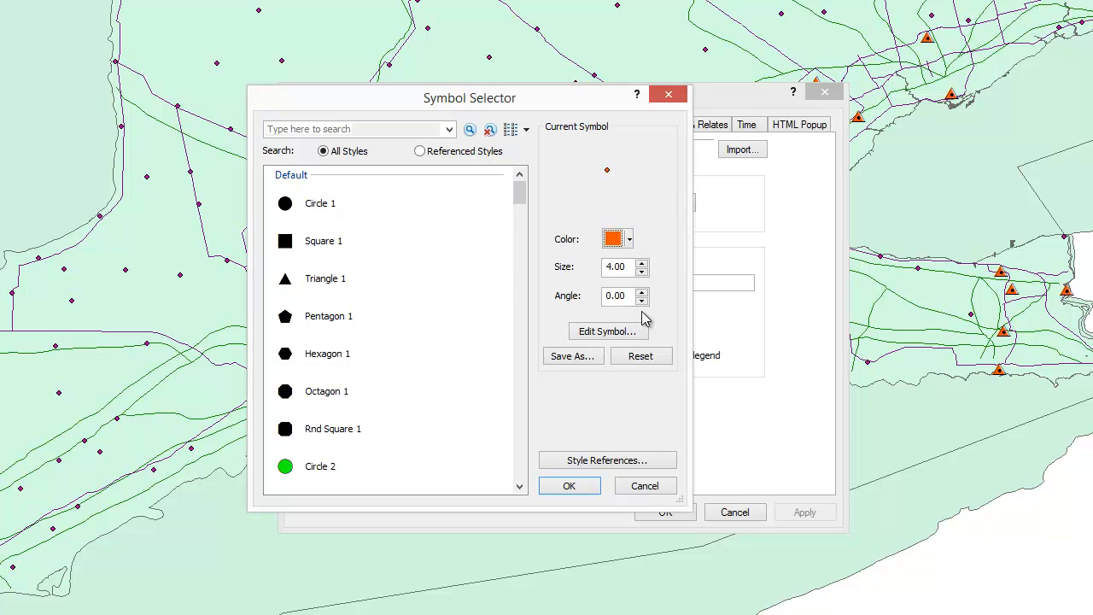
left_click(587, 491)
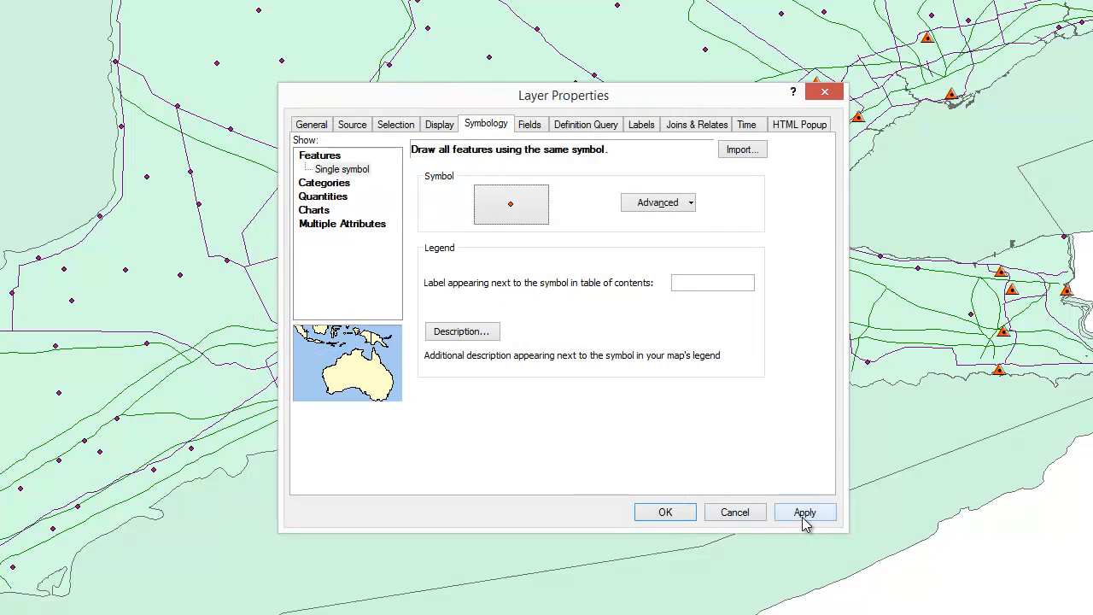
left_click(803, 520)
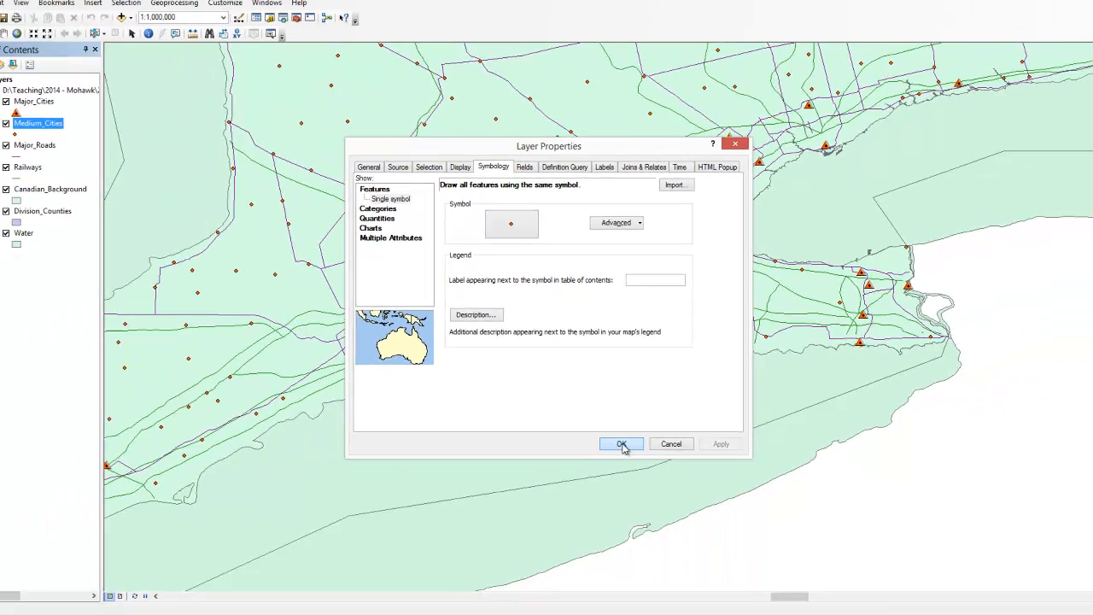
left_click(622, 445)
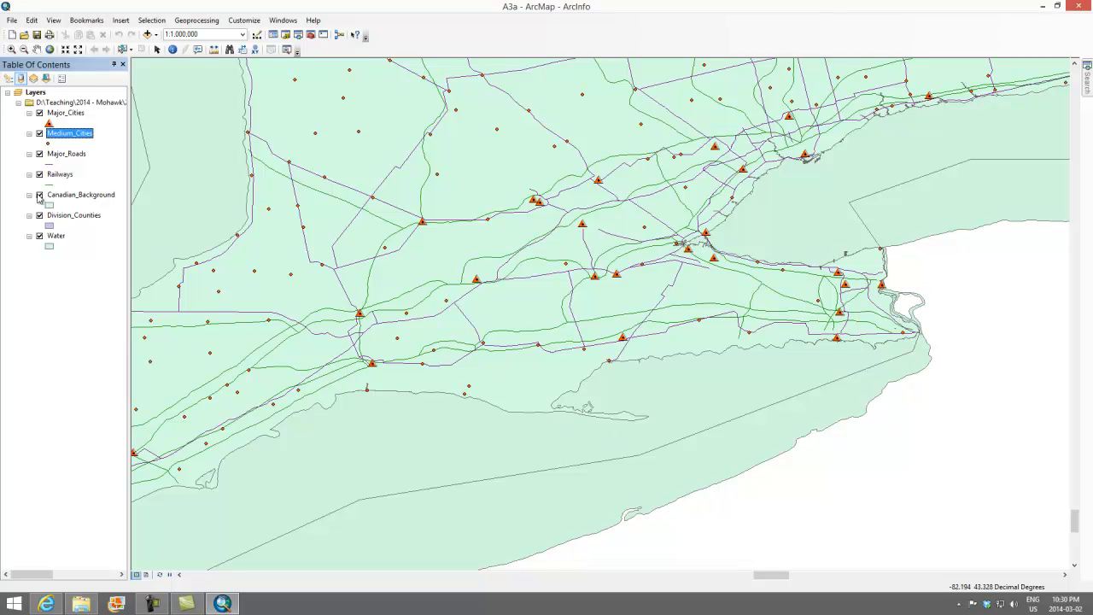
Categorize the Major_Roads layer by unique values of the TYPE field, adding all values.
left_click(58, 157)
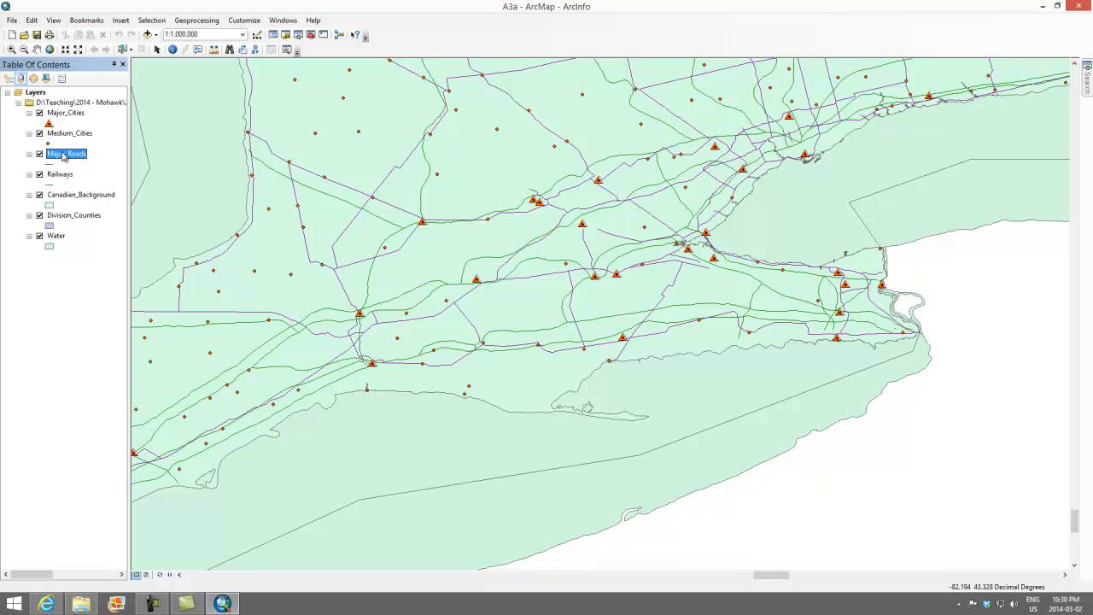
double_click(62, 156)
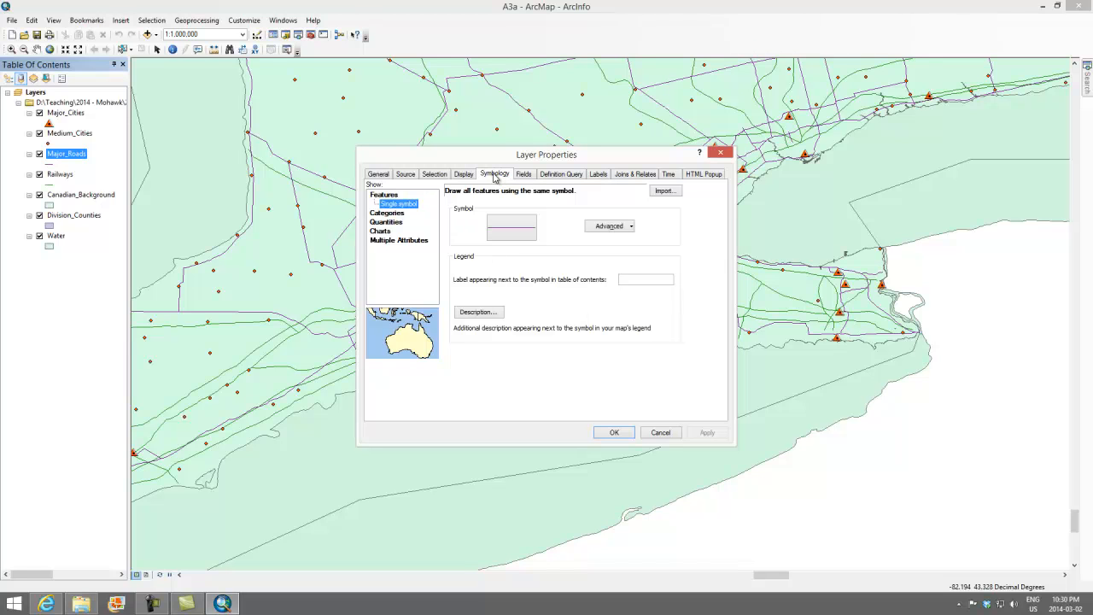
left_click(394, 216)
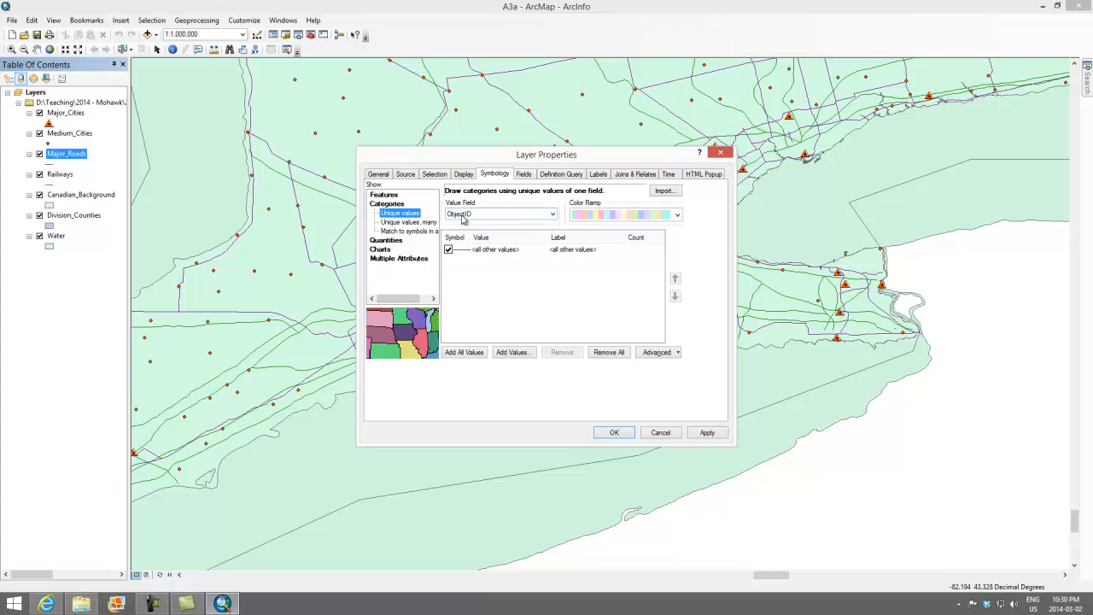
left_click(552, 215)
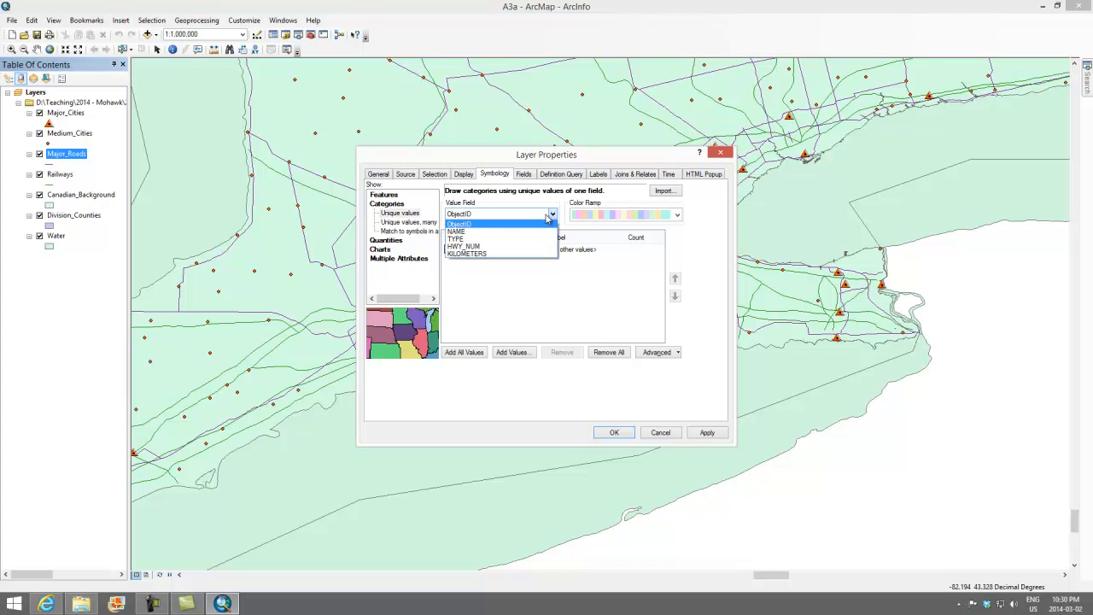
left_click(459, 239)
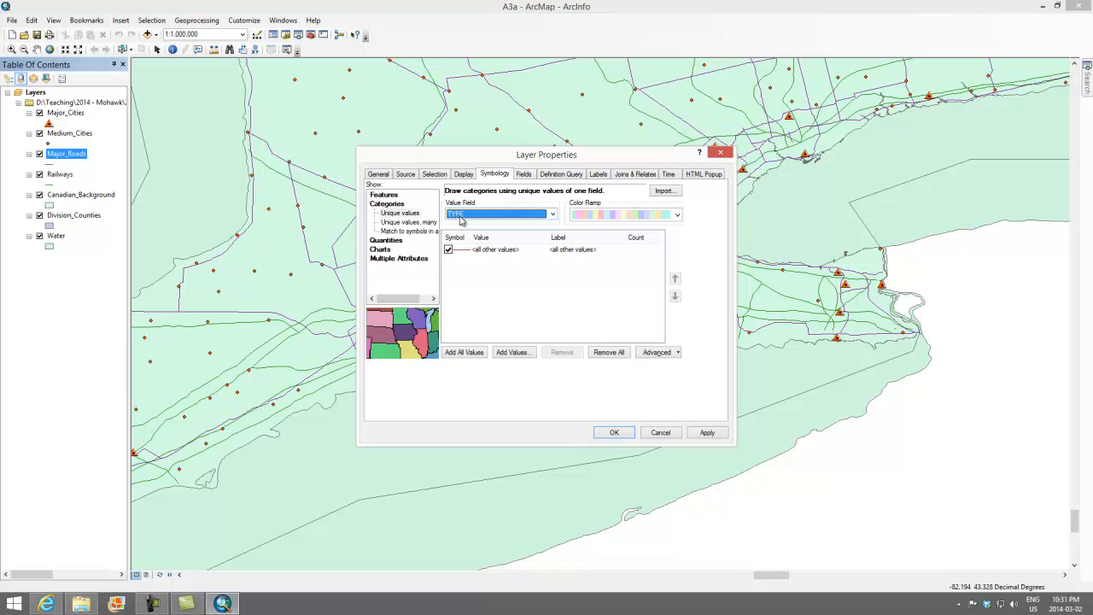
left_click(461, 357)
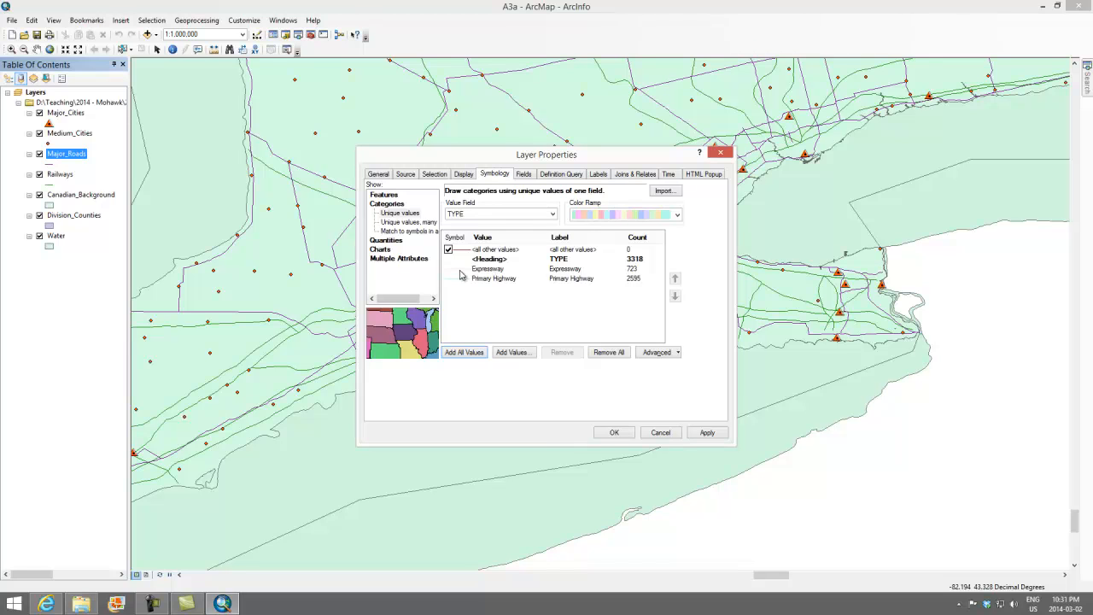
Set the Expressway category's symbol to the Single, Wide line in Mars Red.
left_click(459, 272)
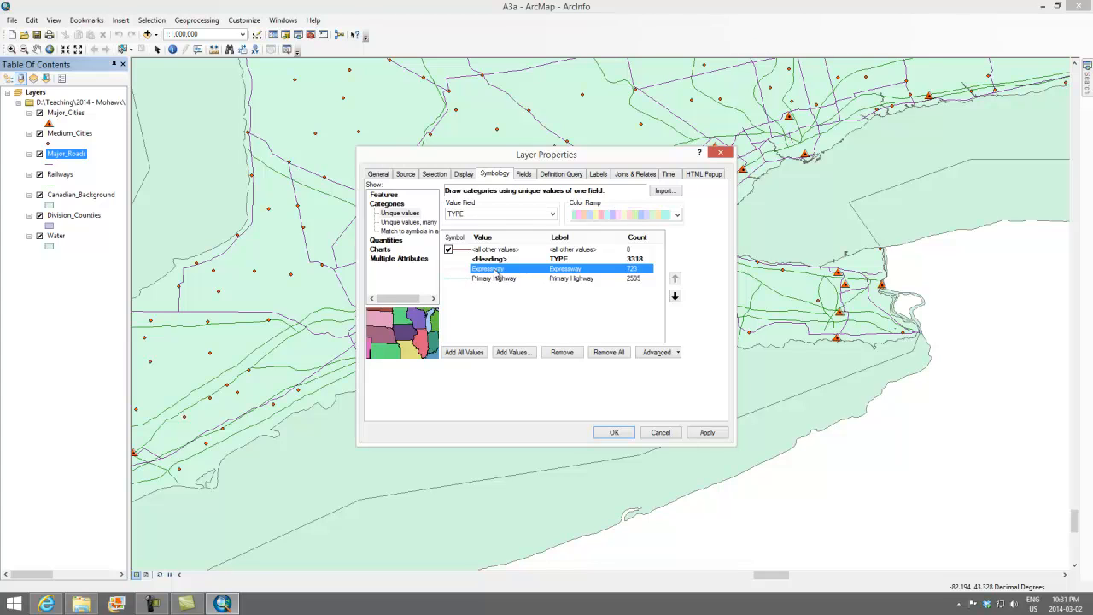
double_click(494, 271)
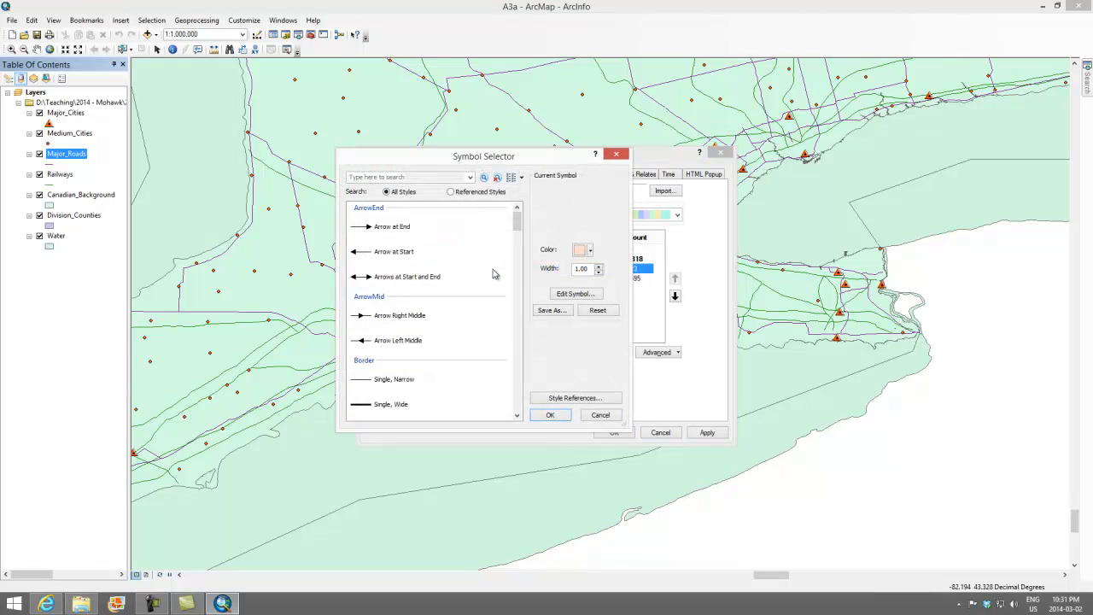
left_click_drag(516, 219, 519, 235)
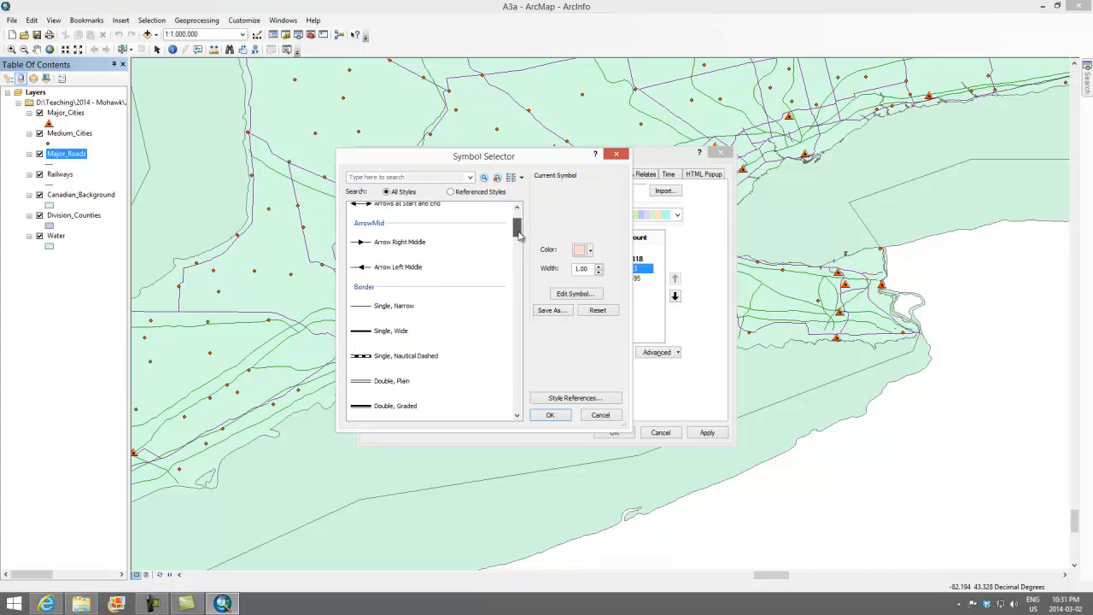
left_click(366, 333)
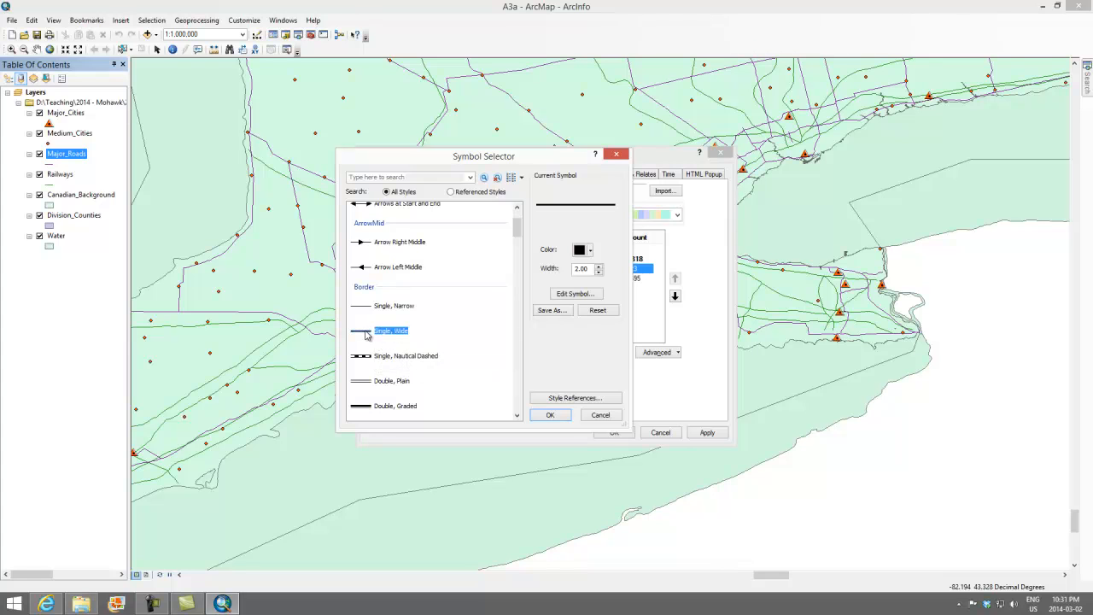
left_click(590, 251)
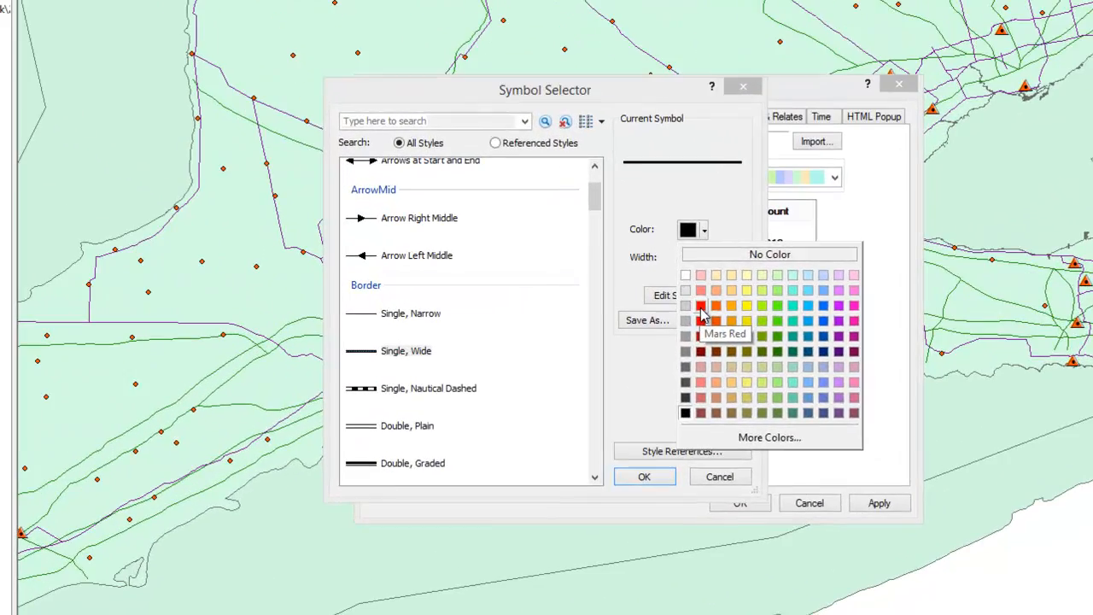
left_click(588, 303)
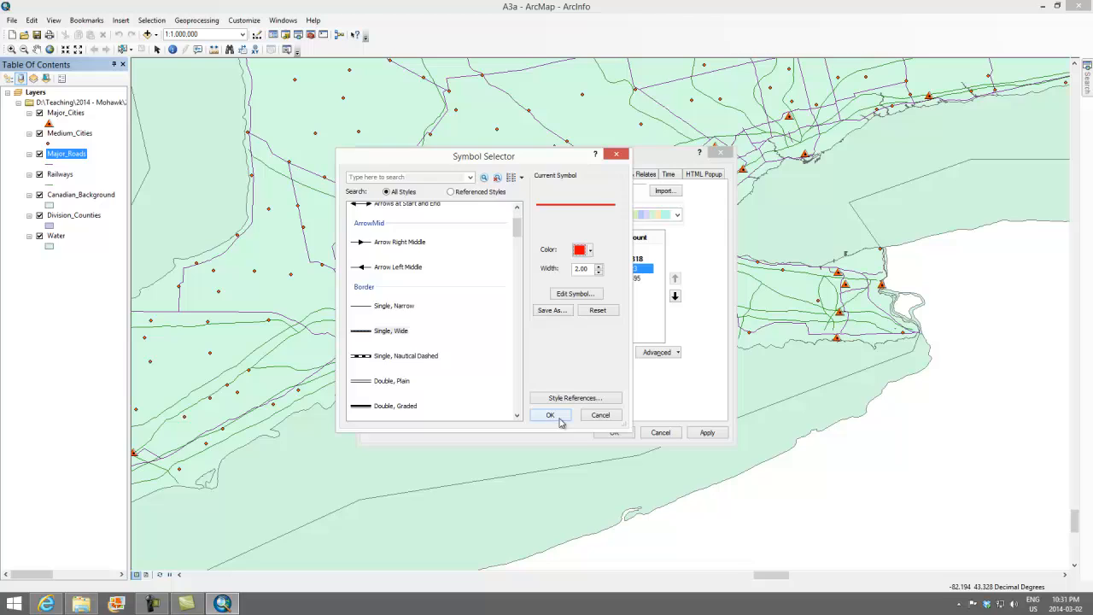
left_click(551, 415)
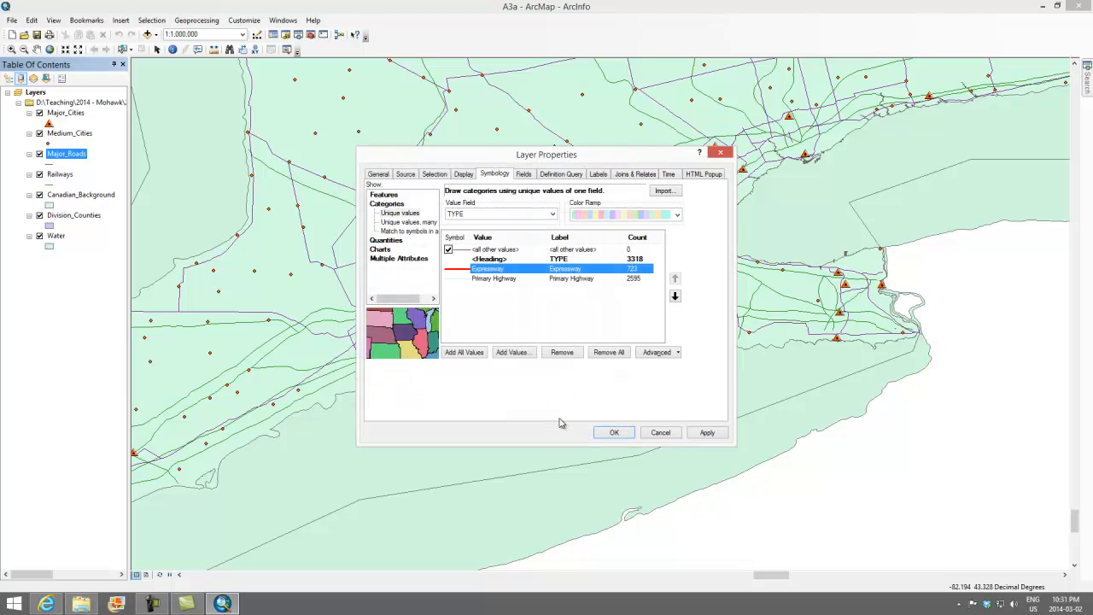
Set the Primary Highway category's symbol to the black Single, Wide line with width 2.00.
double_click(454, 279)
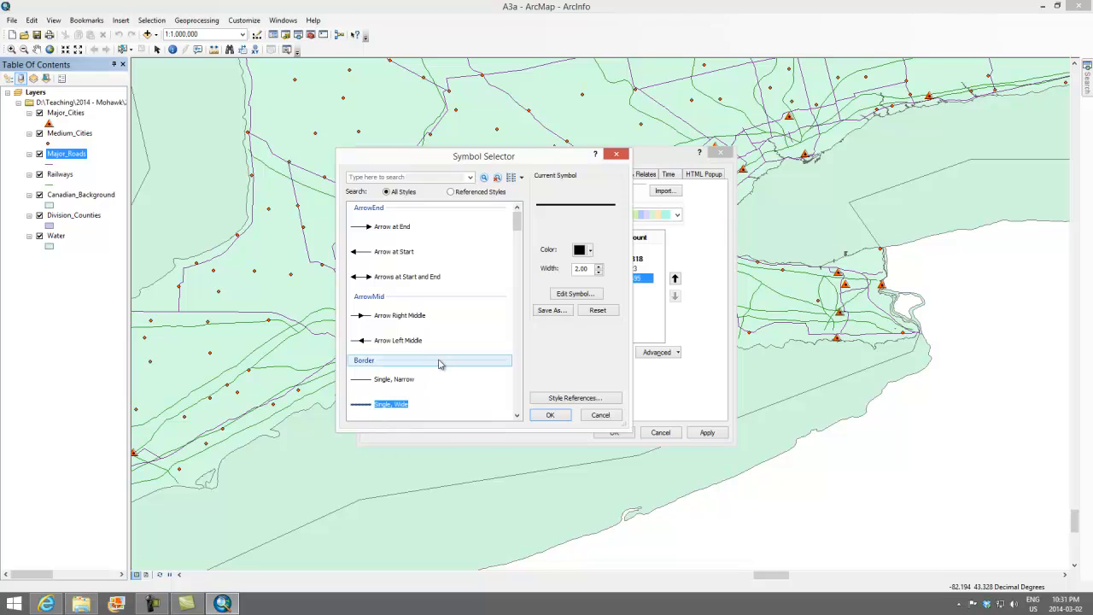
left_click(562, 418)
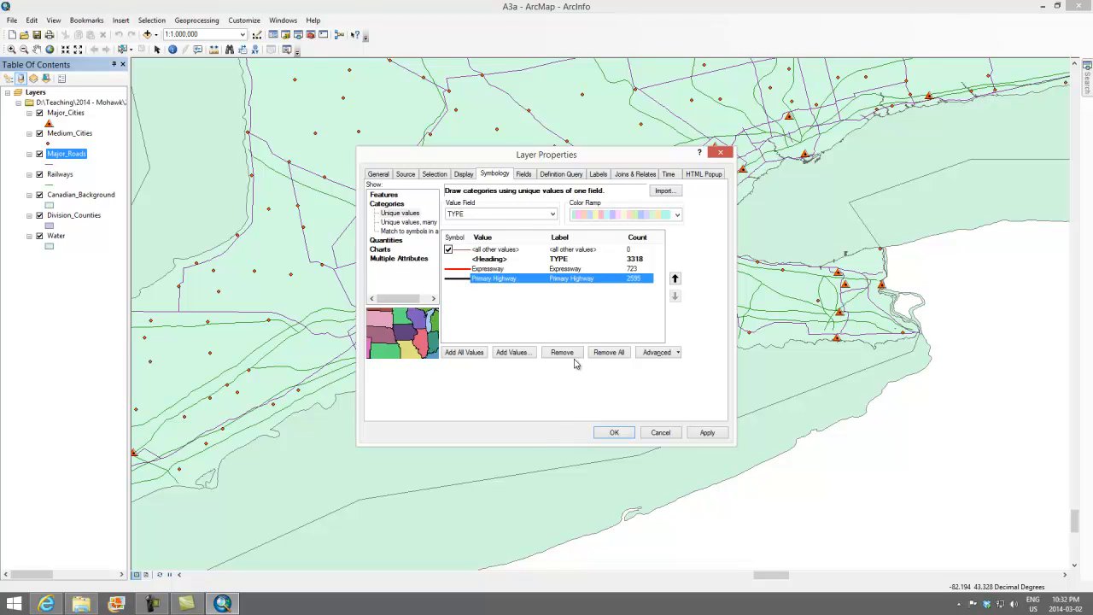
Apply the road type symbols to Major_Roads and exclude the <all other values> category from the layer.
left_click(708, 433)
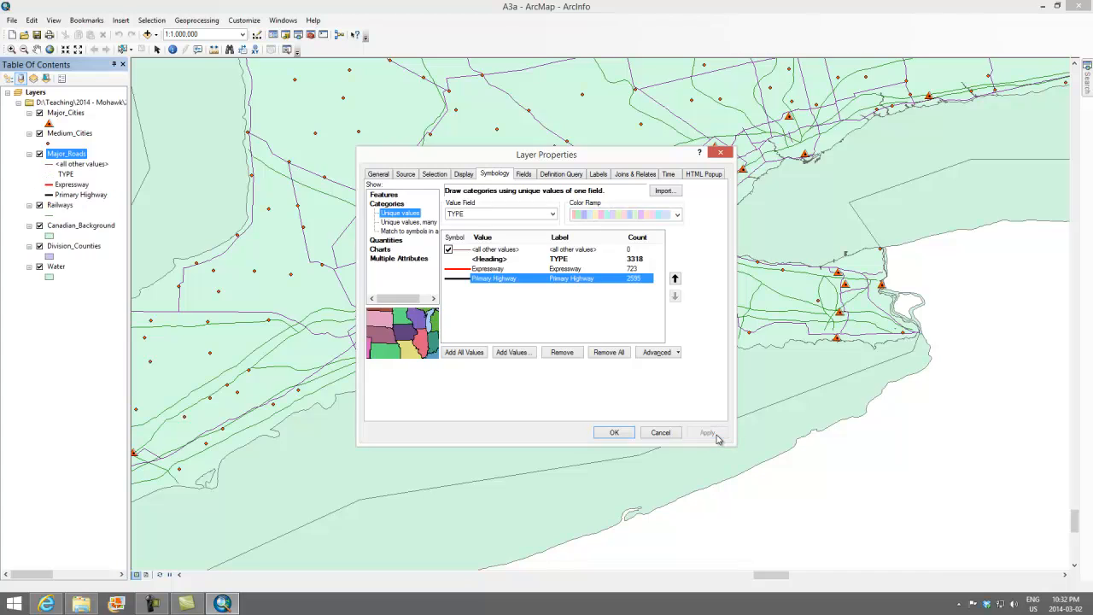
left_click(619, 433)
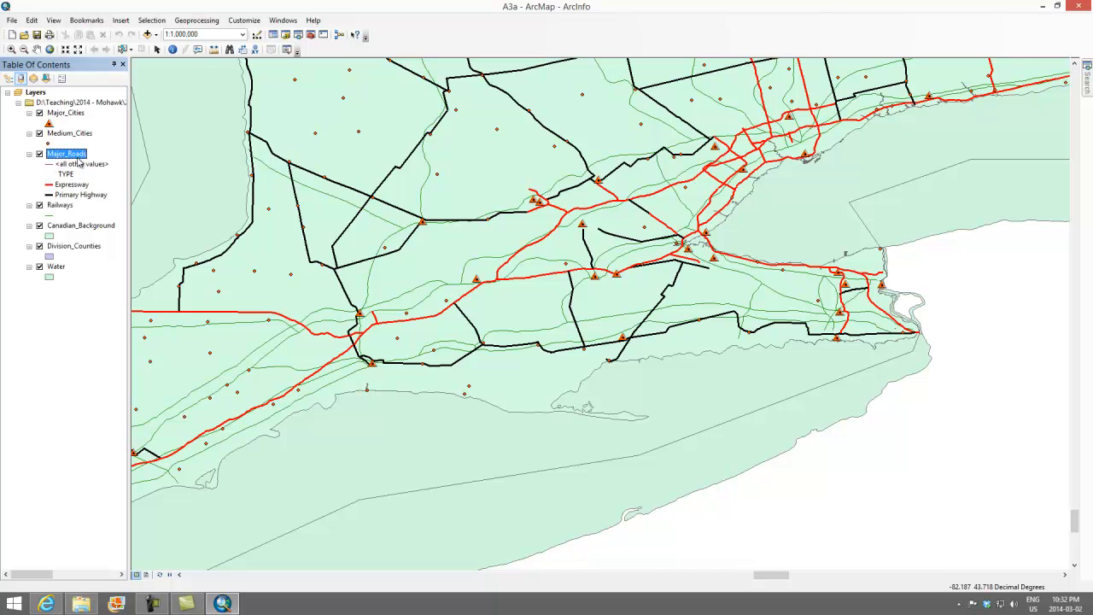
double_click(79, 159)
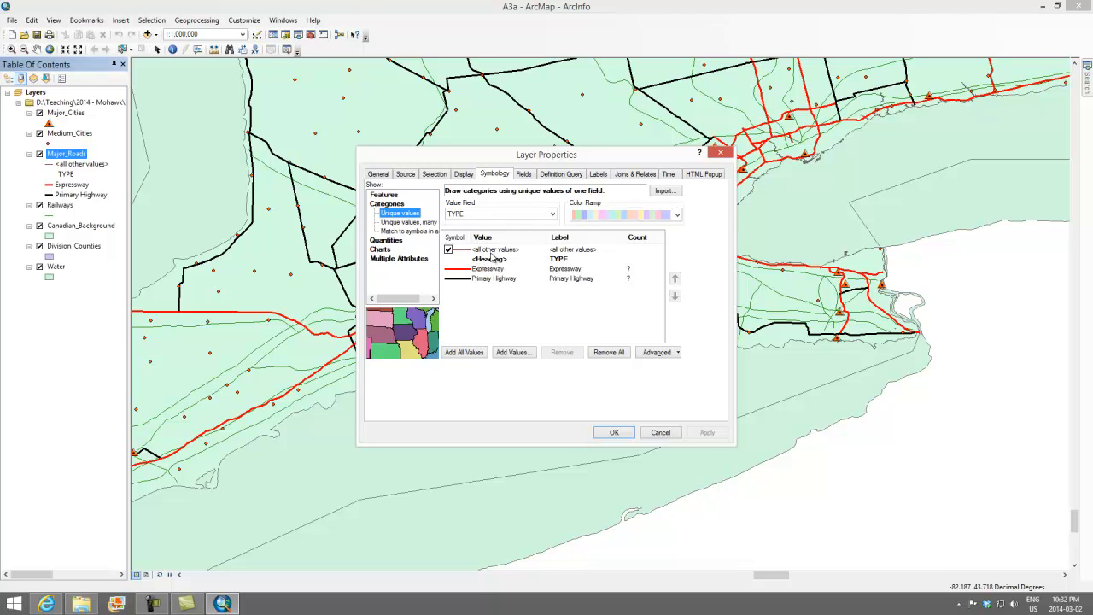
left_click(448, 249)
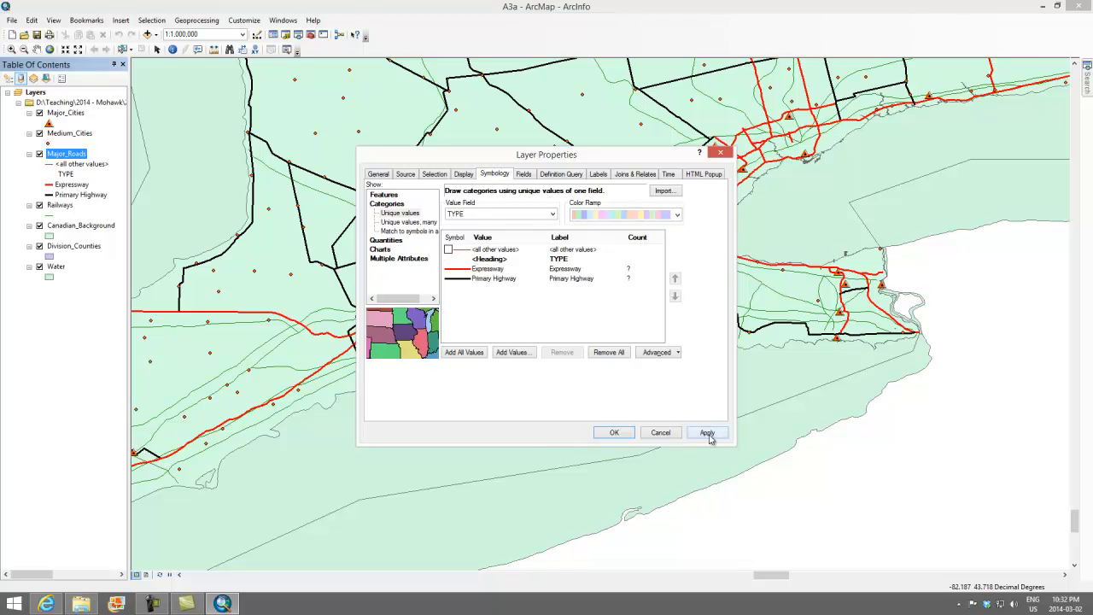
left_click(708, 433)
left_click(614, 433)
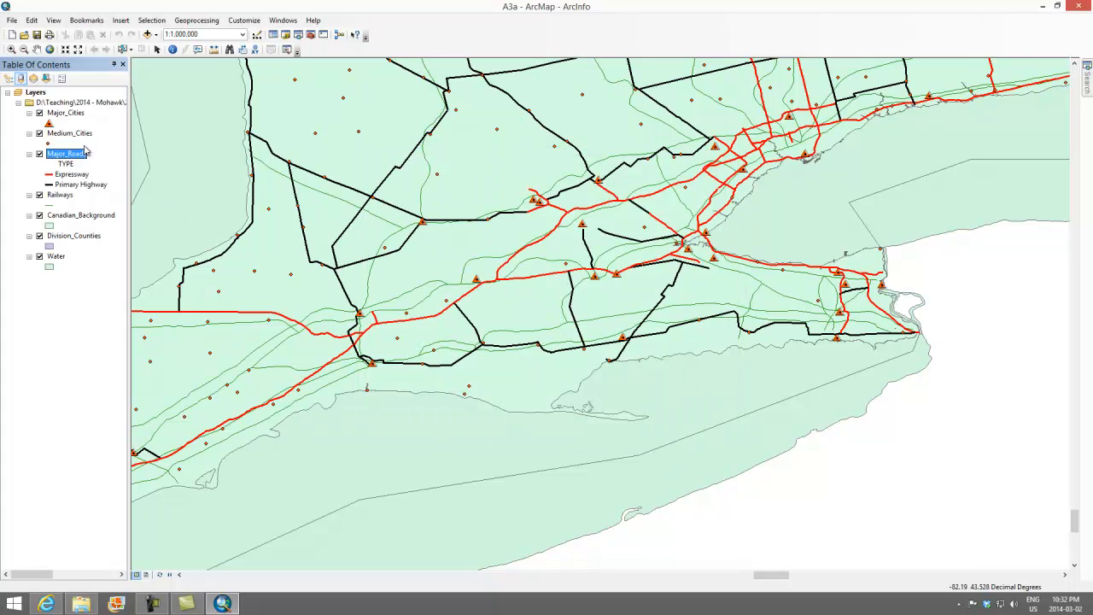
Change the Railways layer's symbol to the predefined Railroad line style and apply it.
left_click(59, 200)
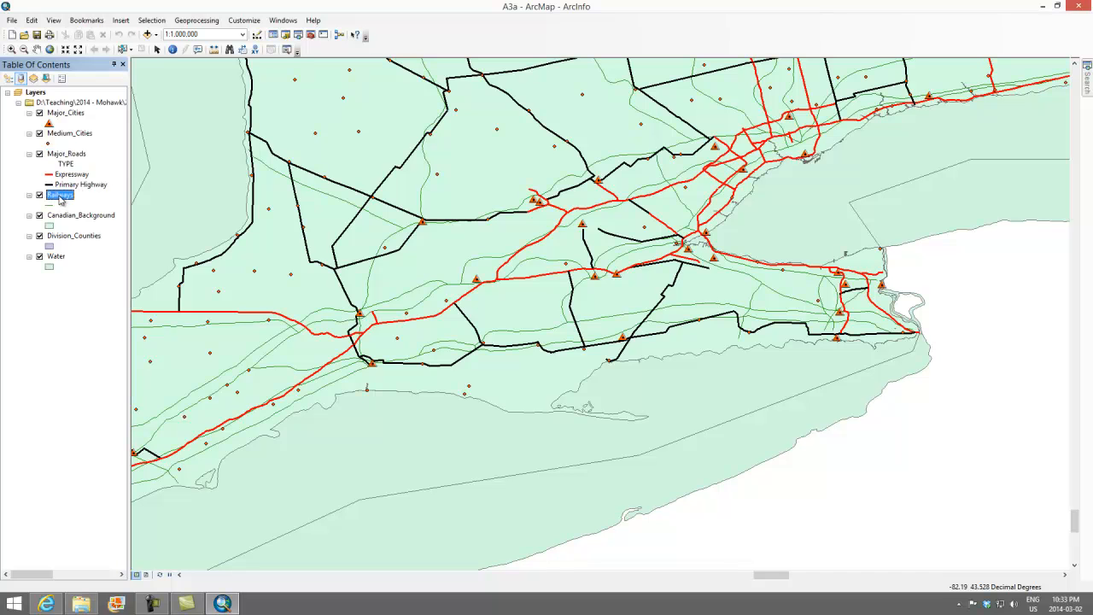
double_click(59, 201)
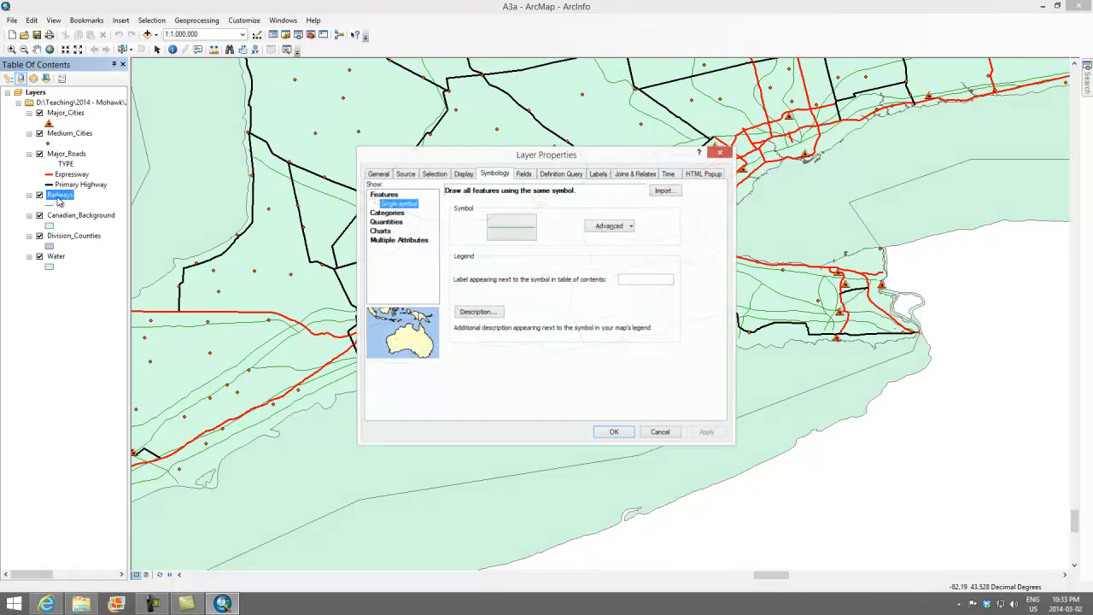
left_click(527, 233)
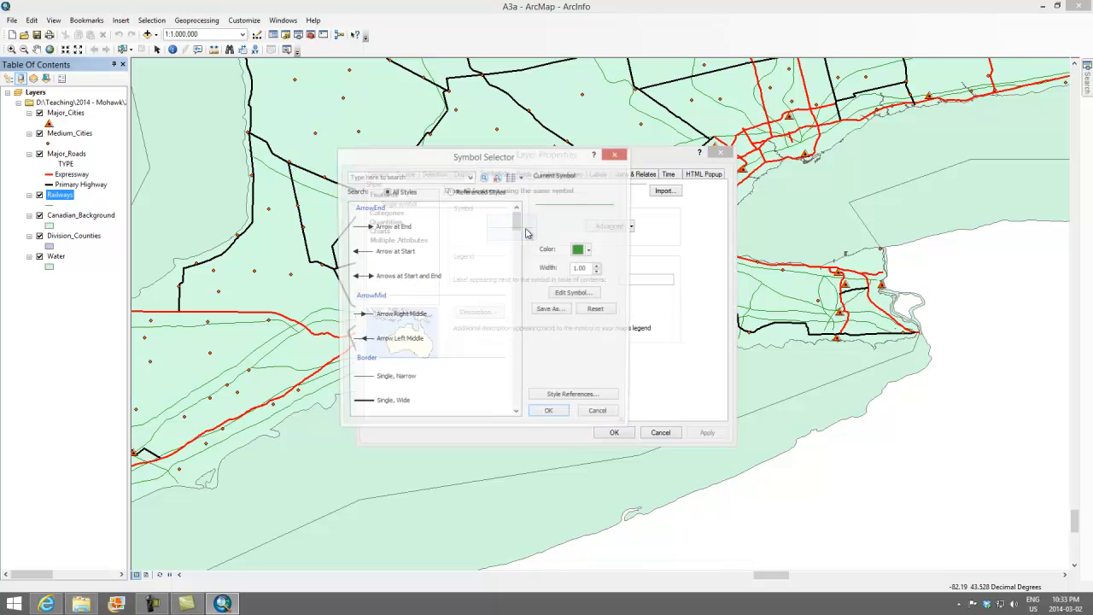
left_click_drag(516, 221, 513, 297)
left_click(372, 299)
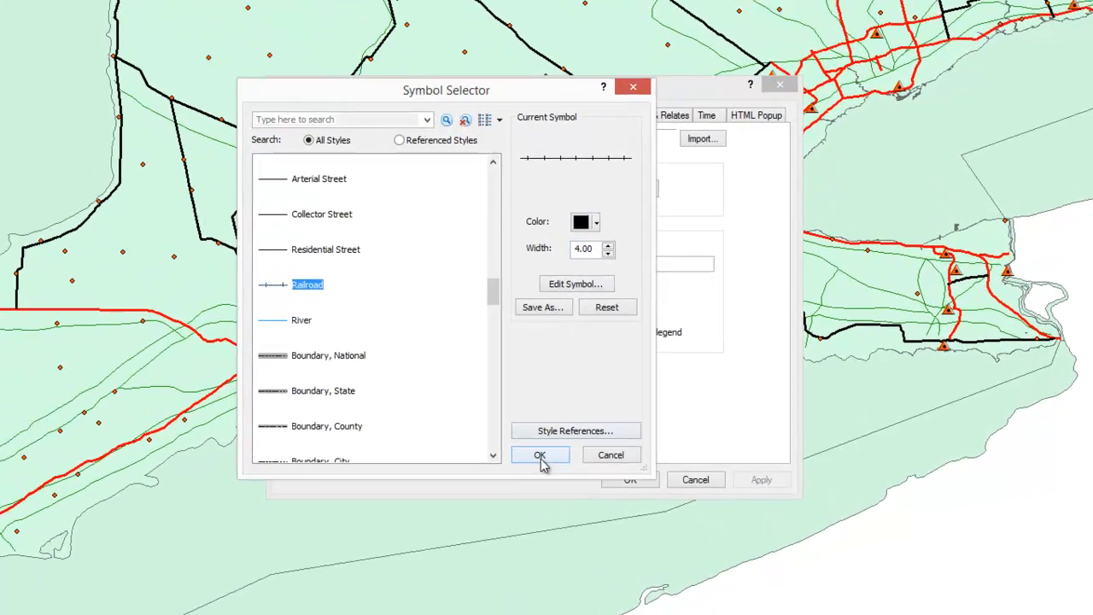
left_click(540, 456)
left_click(773, 483)
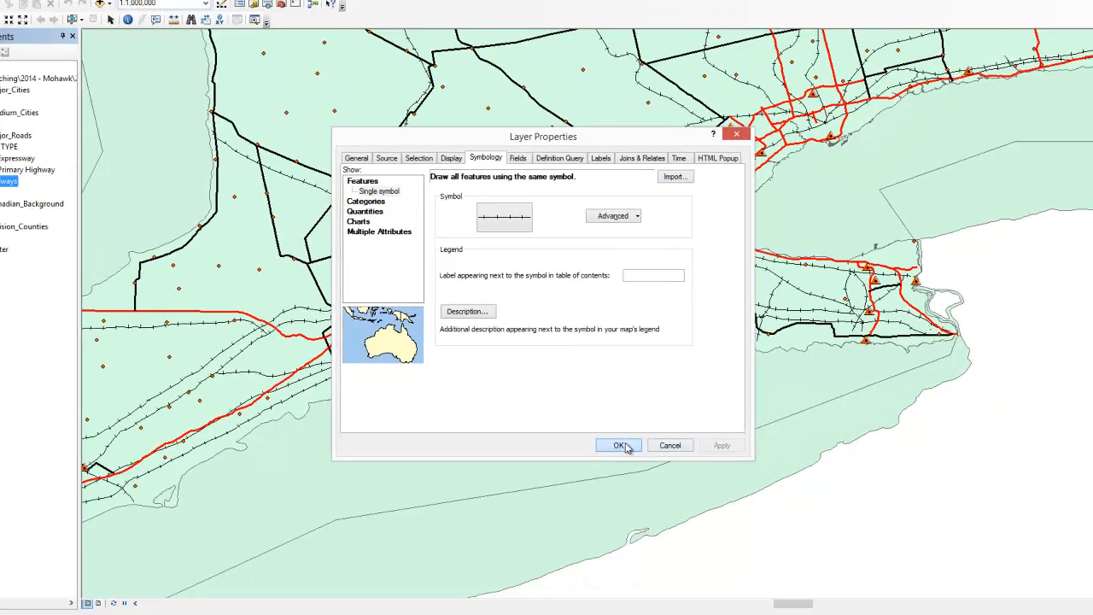
left_click(634, 490)
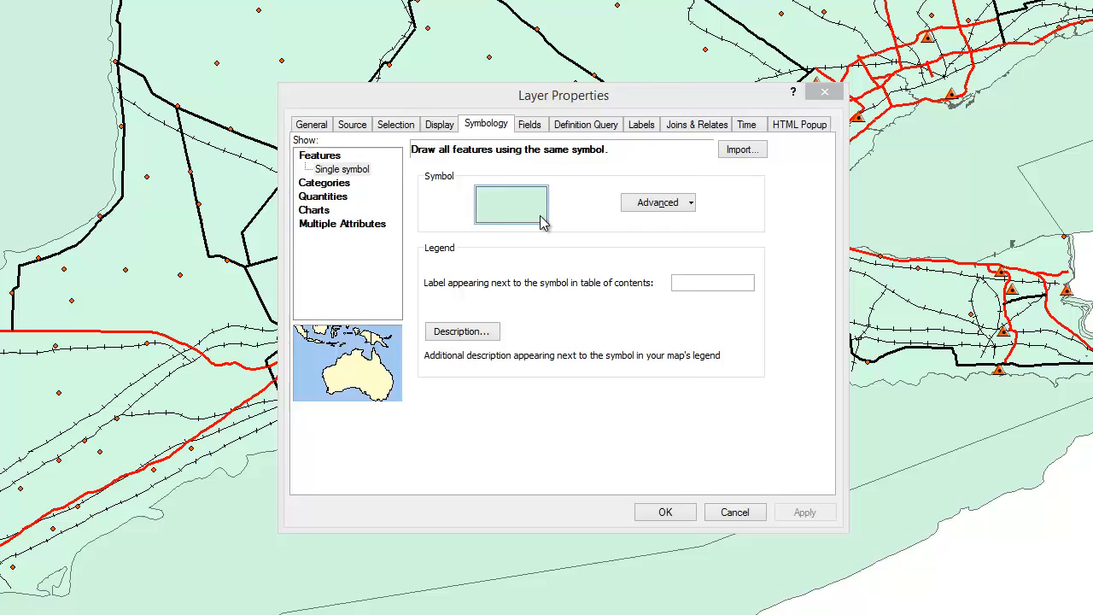
Set the Water layer's fill colour to Big Sky Blue and apply it.
left_click(544, 223)
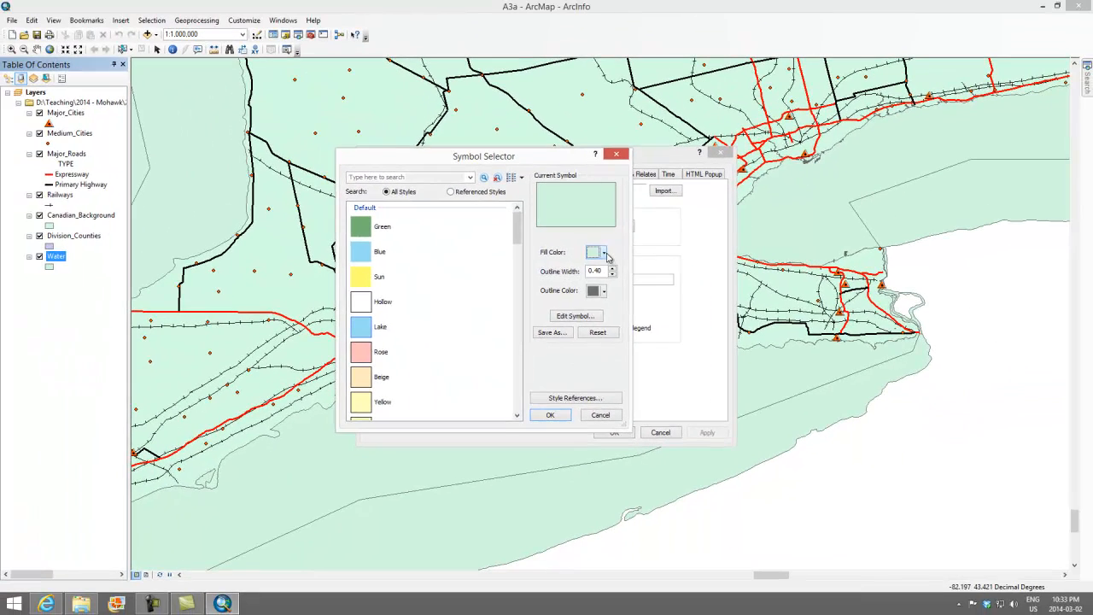
left_click(604, 253)
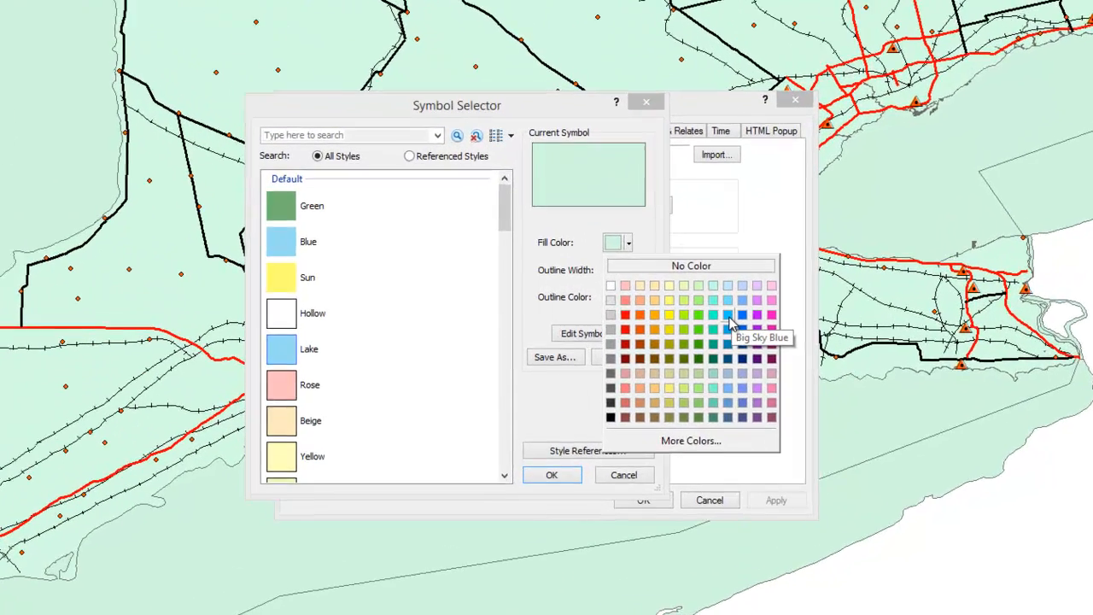
left_click(676, 306)
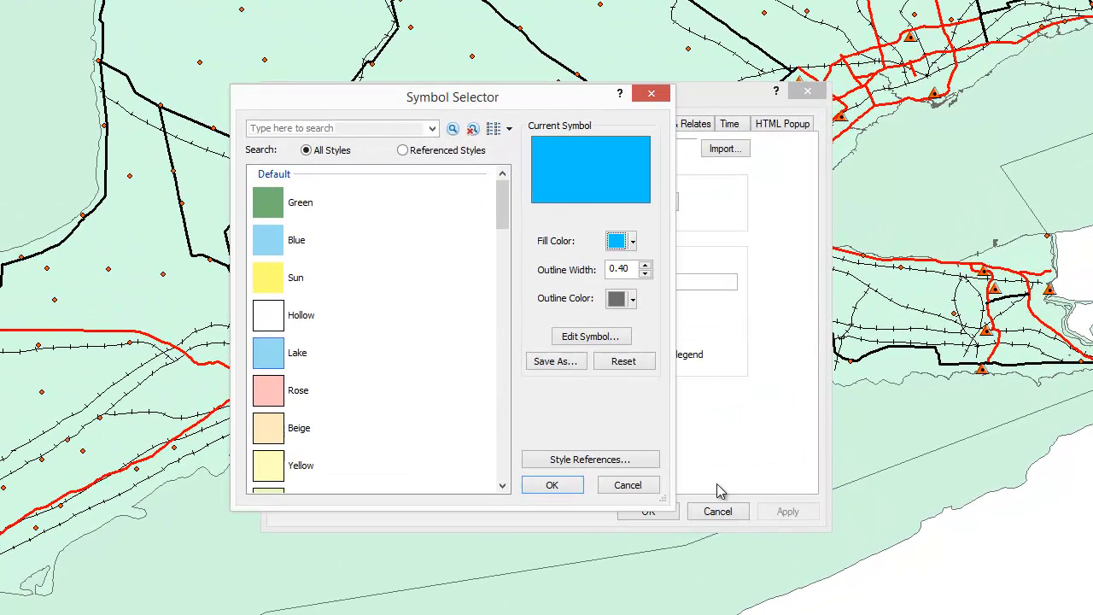
left_click(559, 487)
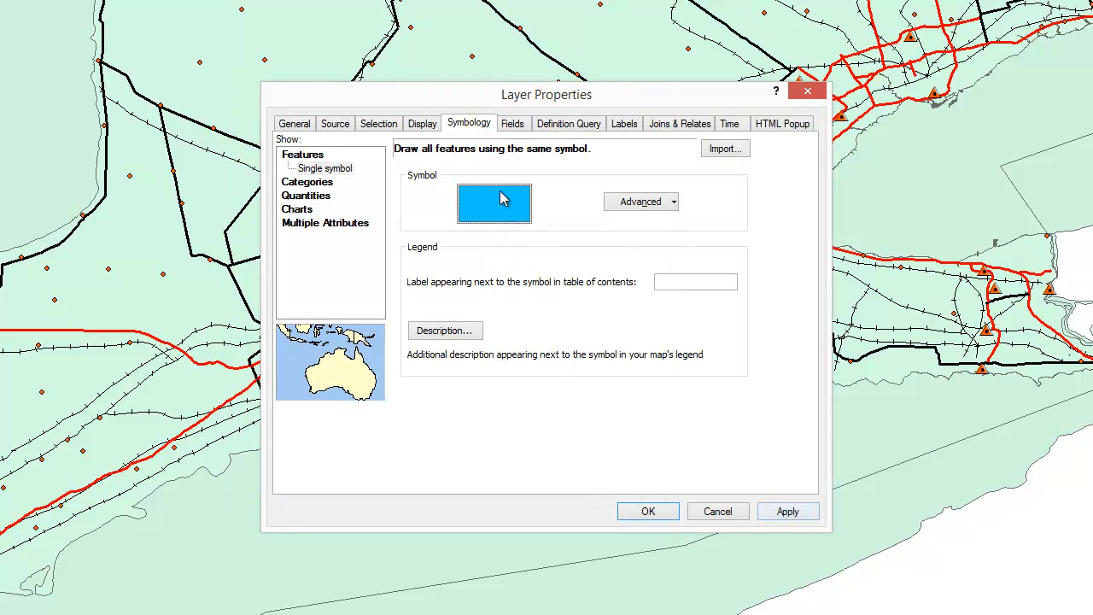
left_click(787, 513)
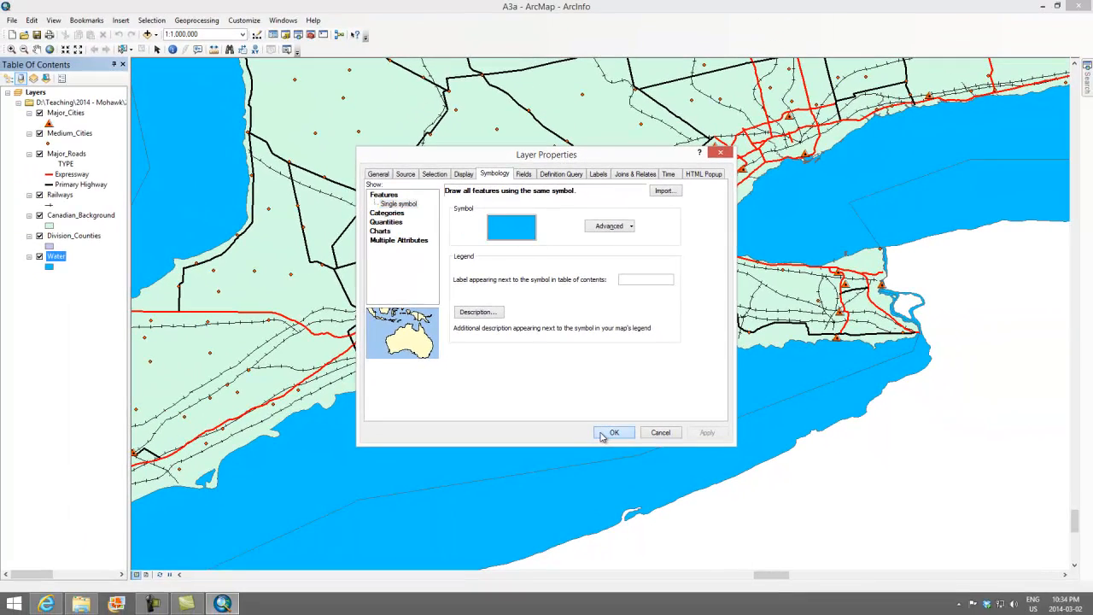
left_click(613, 433)
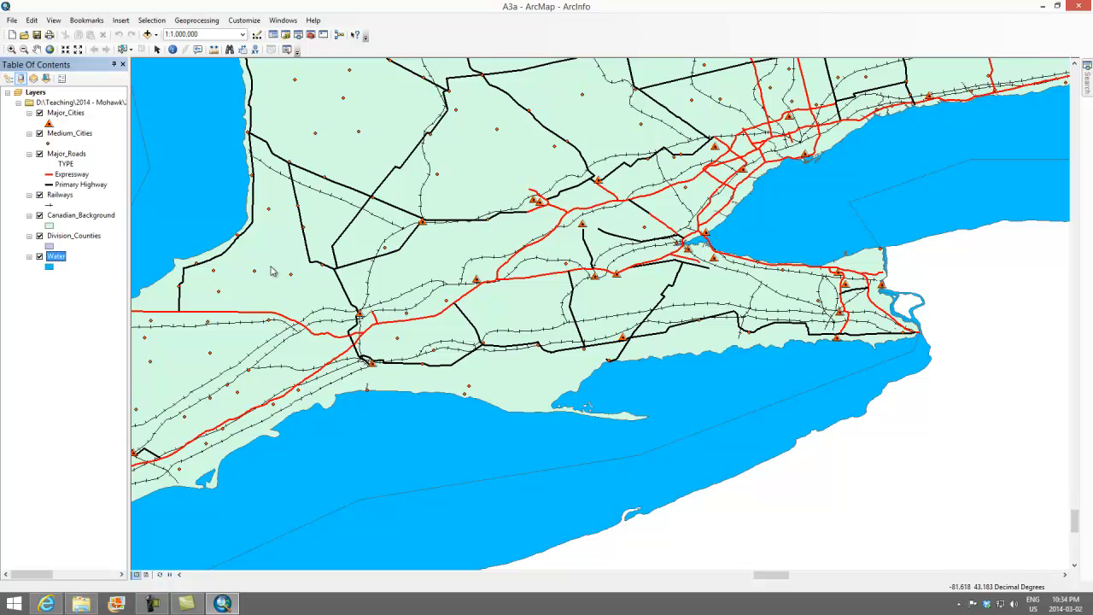
Categorize the Division_Counties layer by unique values of the NAME field, adding all values and excluding <all other values>.
double_click(67, 238)
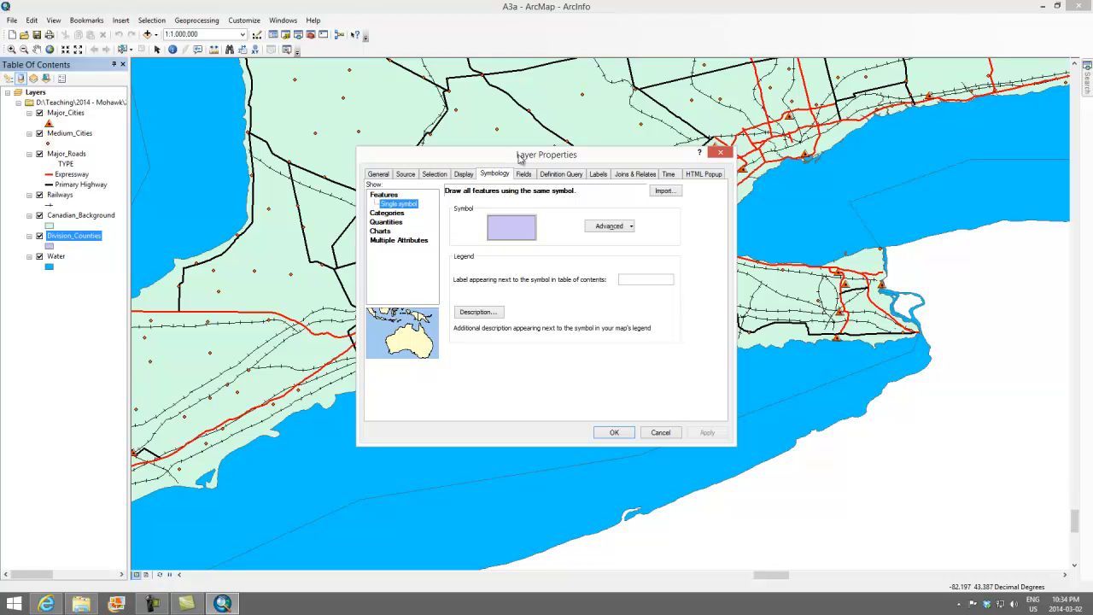
left_click(398, 214)
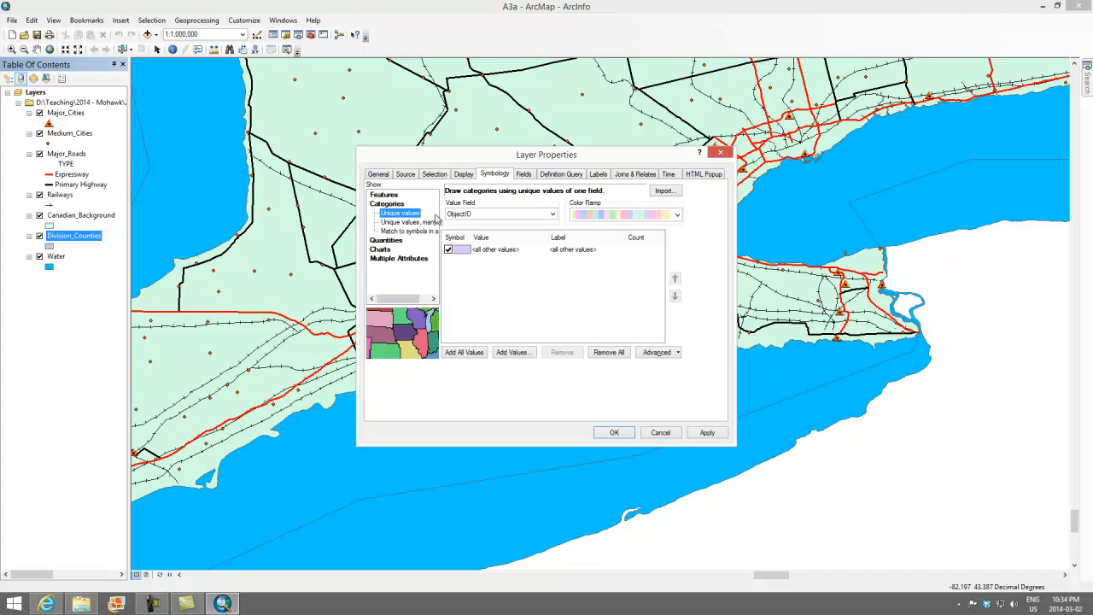
left_click(478, 215)
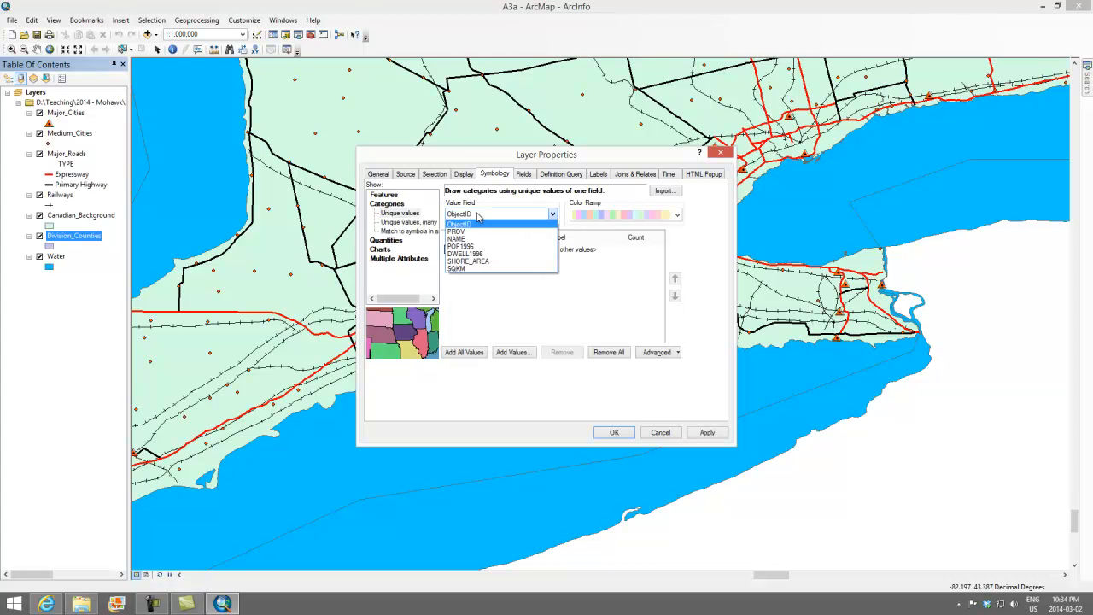
left_click(462, 240)
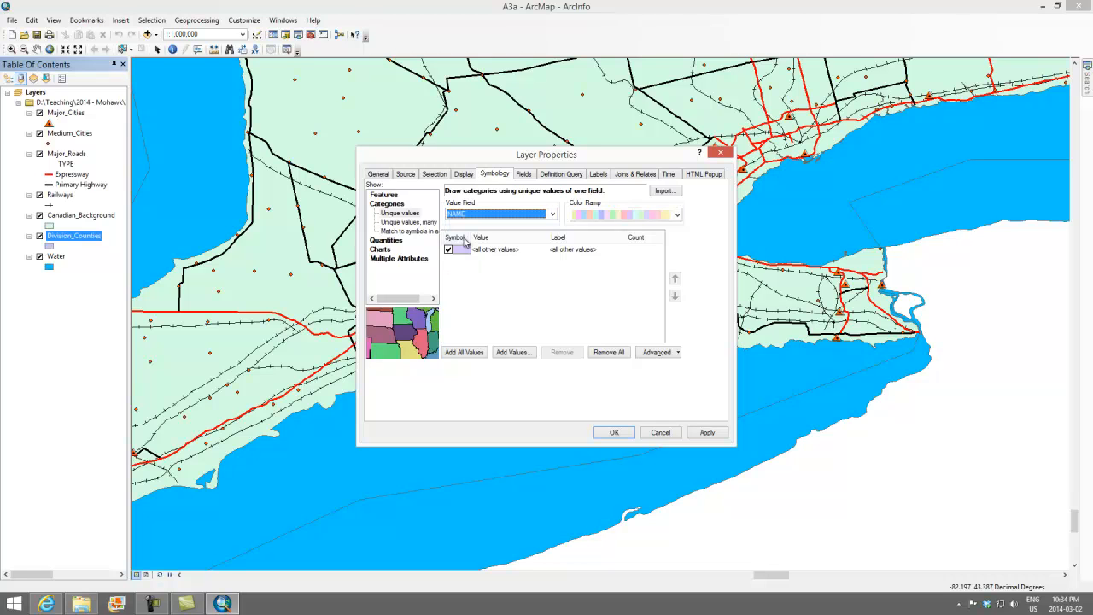
left_click(481, 358)
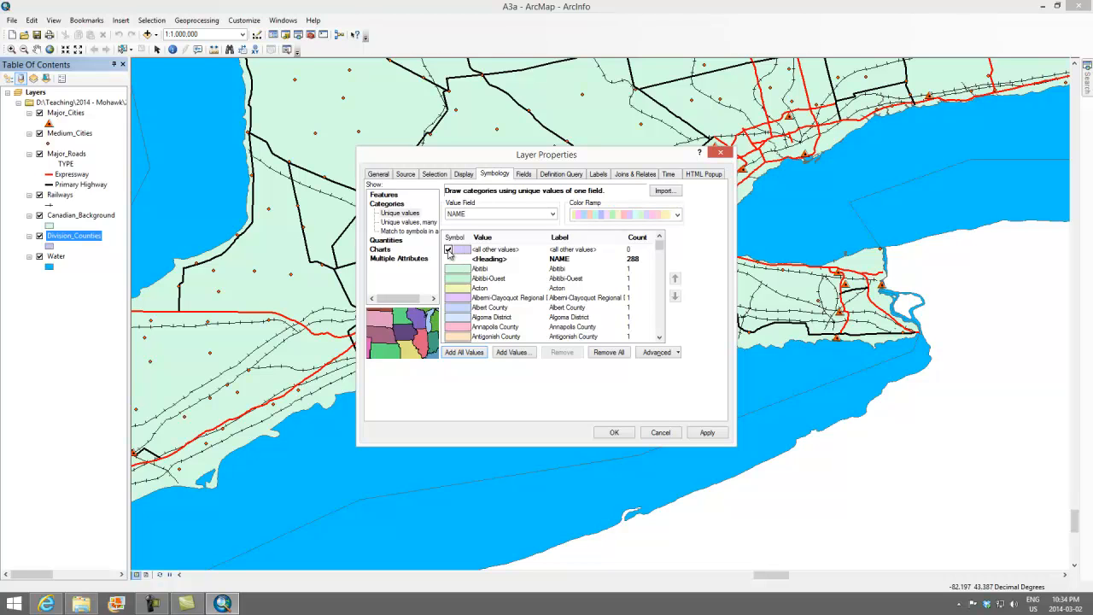
left_click(449, 252)
left_click(708, 433)
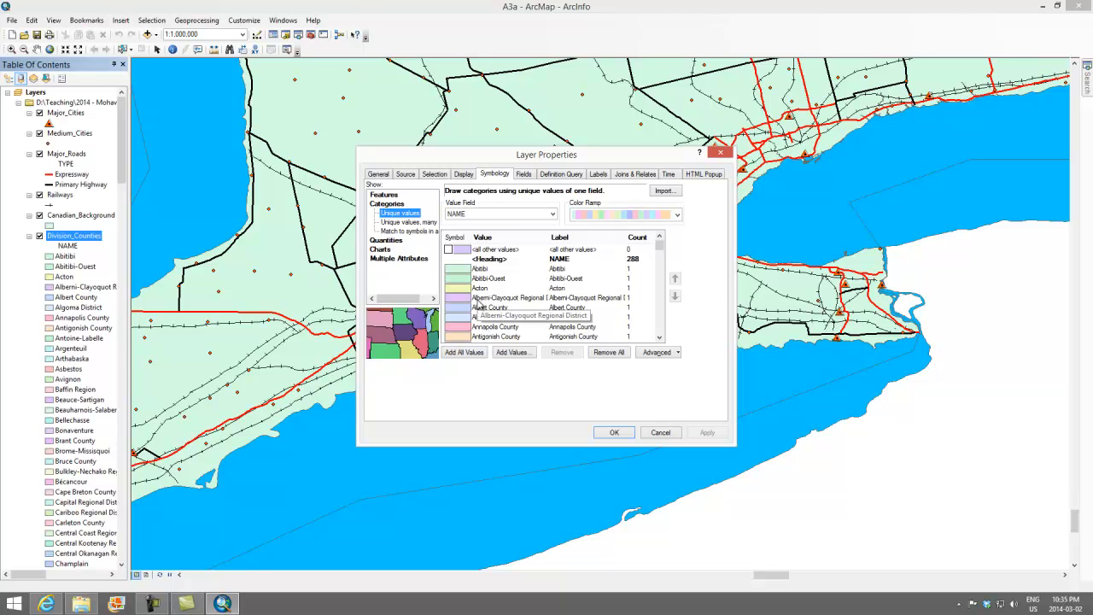
left_click(614, 433)
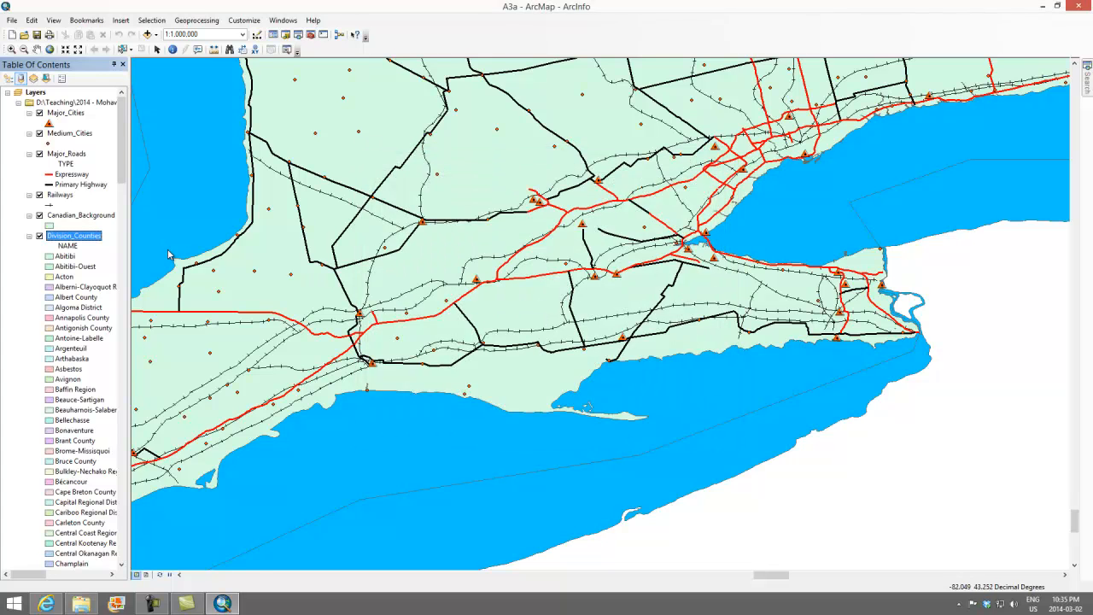
Toggle the Canadian_Background layer's visibility to compare the map, leaving the layer hidden so the county colours show.
left_click(40, 216)
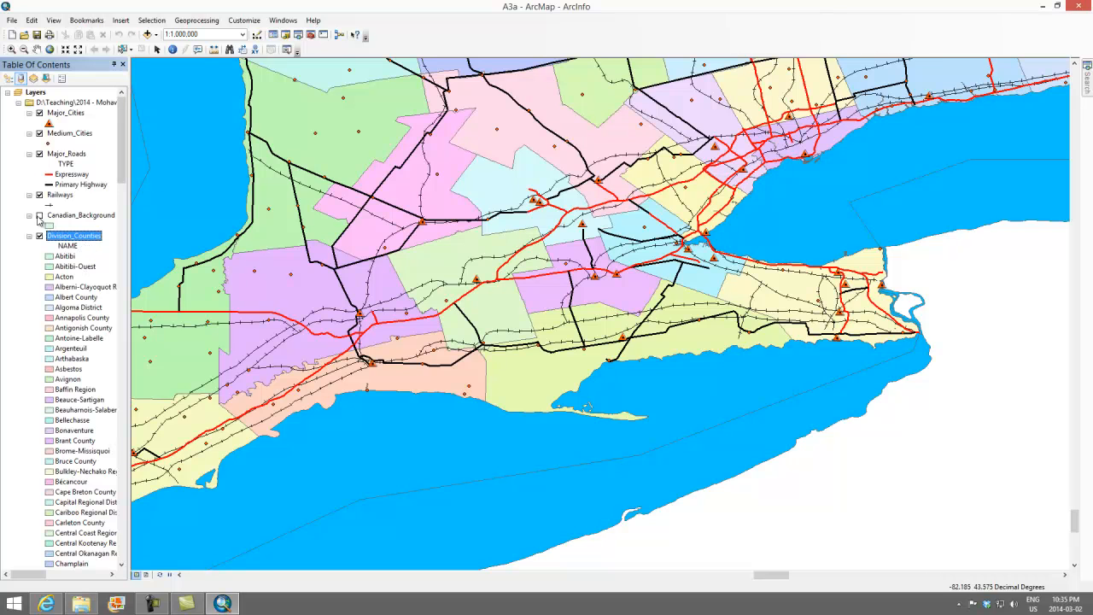
left_click(38, 216)
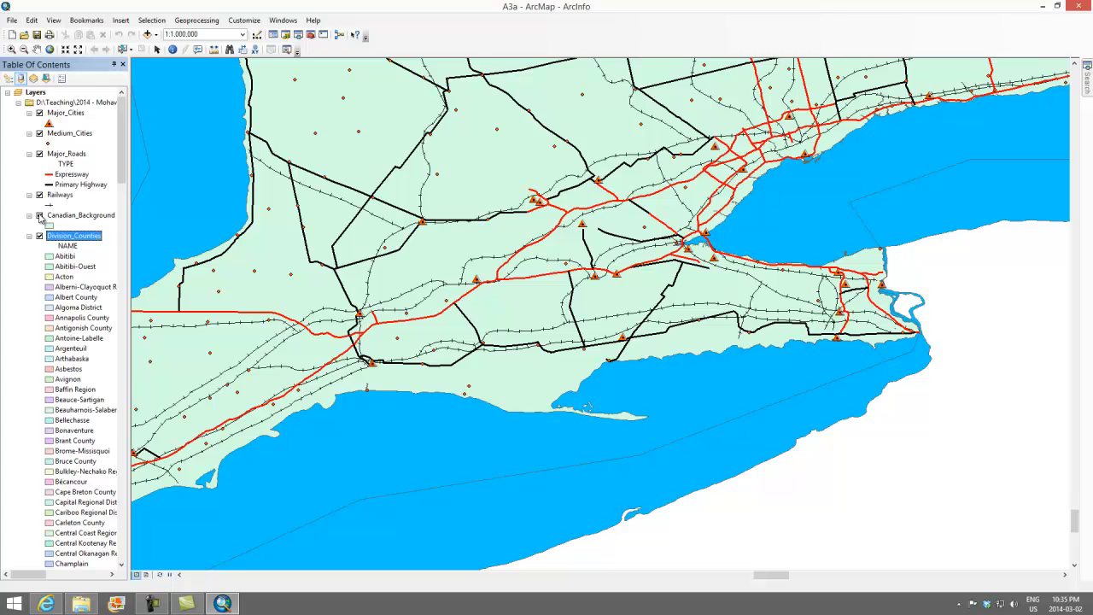
left_click(39, 216)
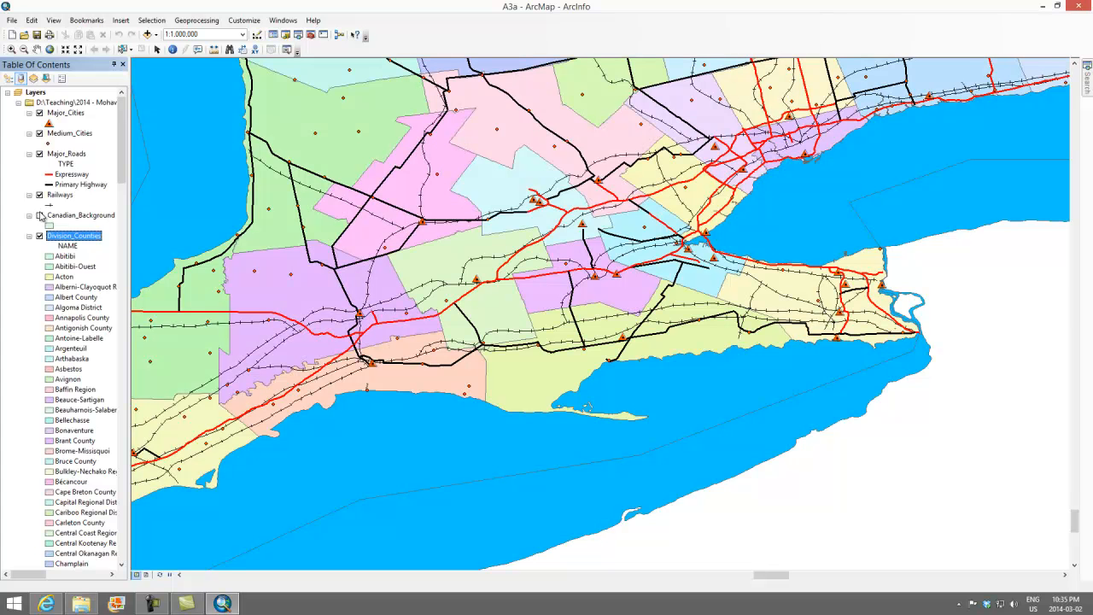